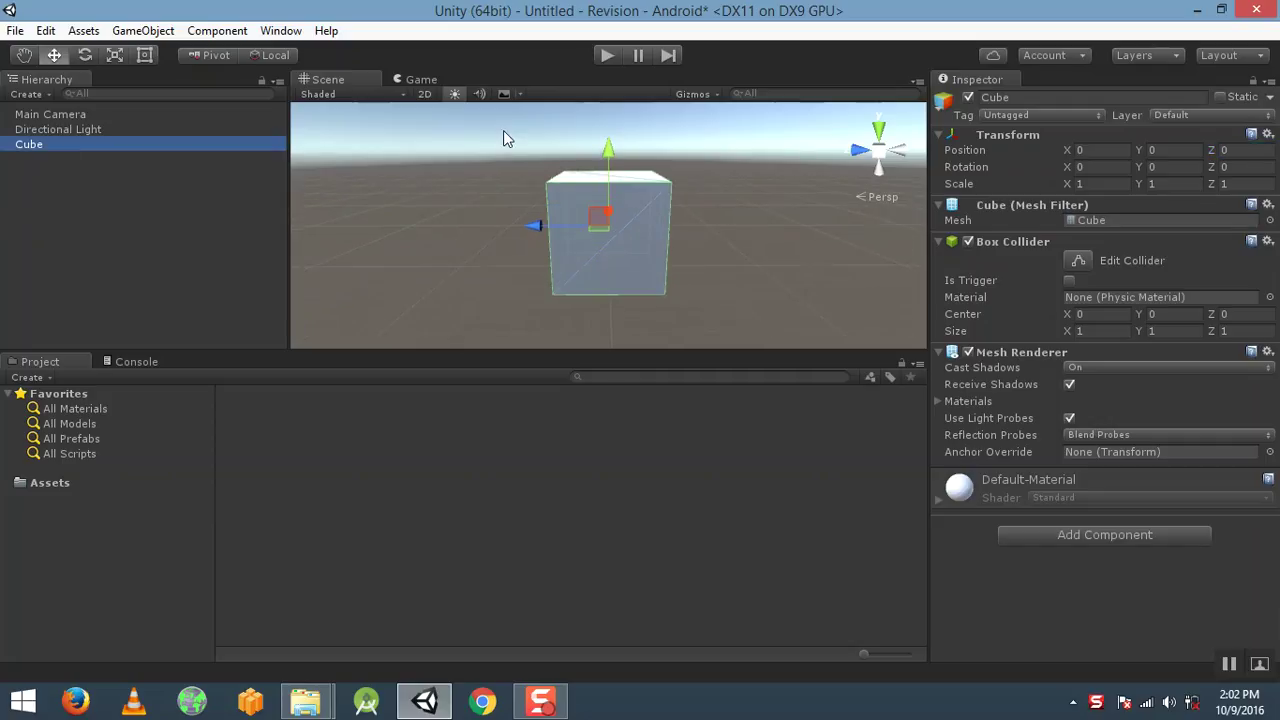
Add a capsule to the scene by mistake, then delete it.
click(143, 30)
mouse_move(247, 112)
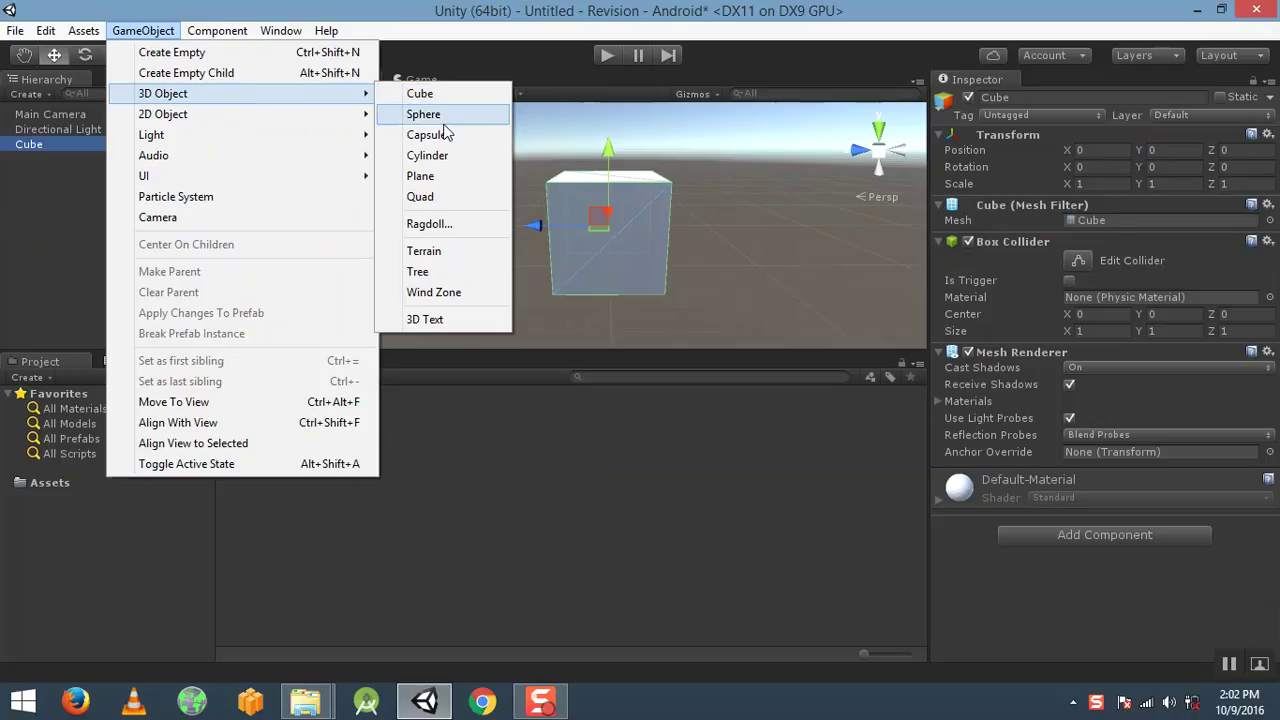
click(445, 136)
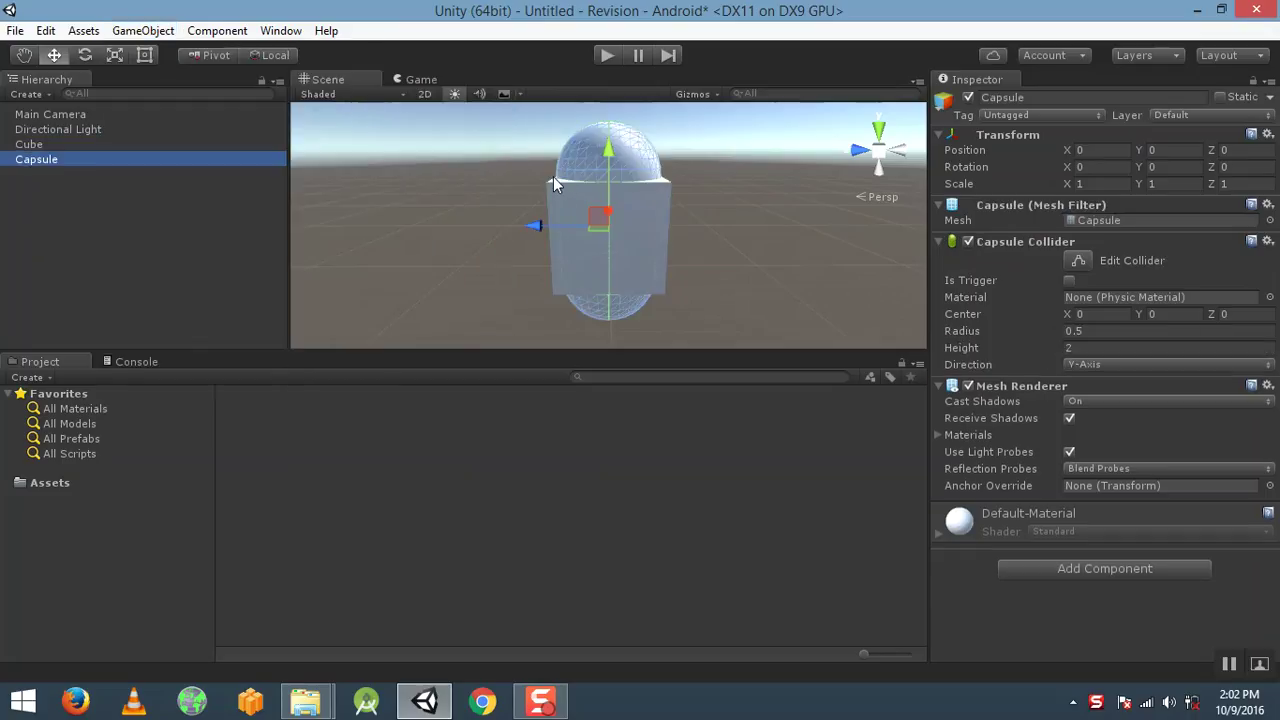
key(Delete)
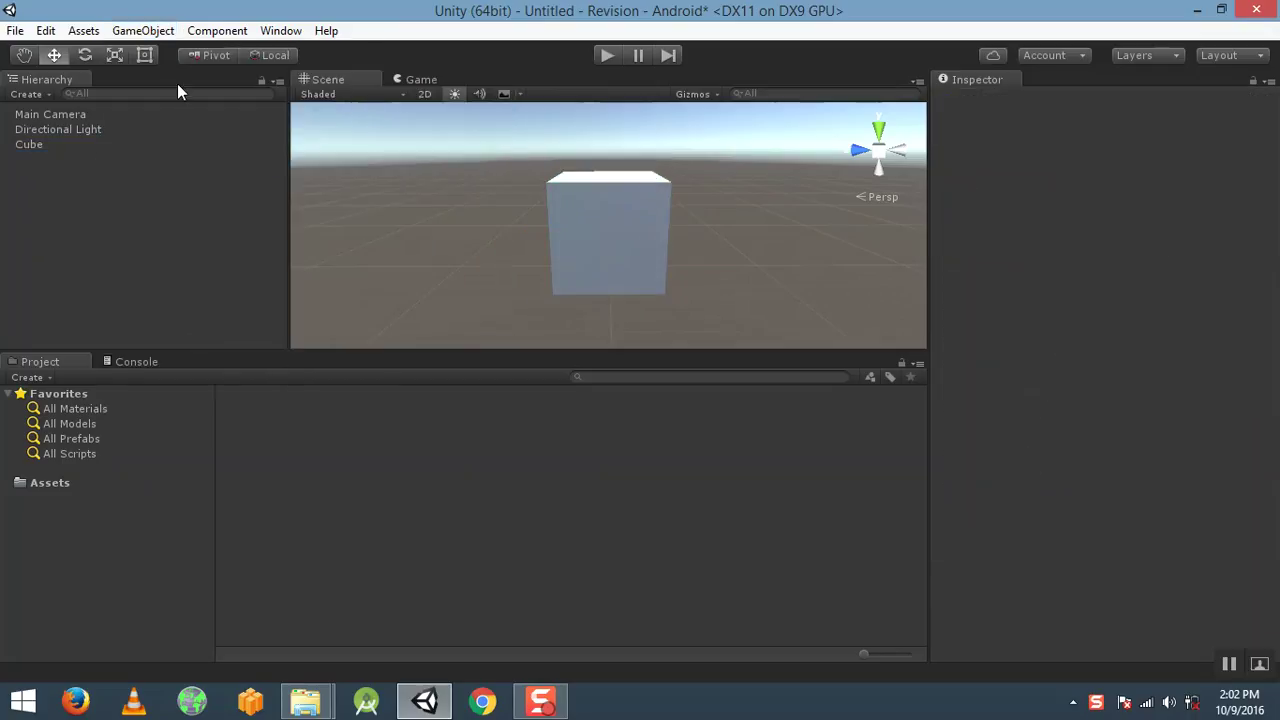
Add a sphere and drag it along Z to sit left of the cube.
click(149, 33)
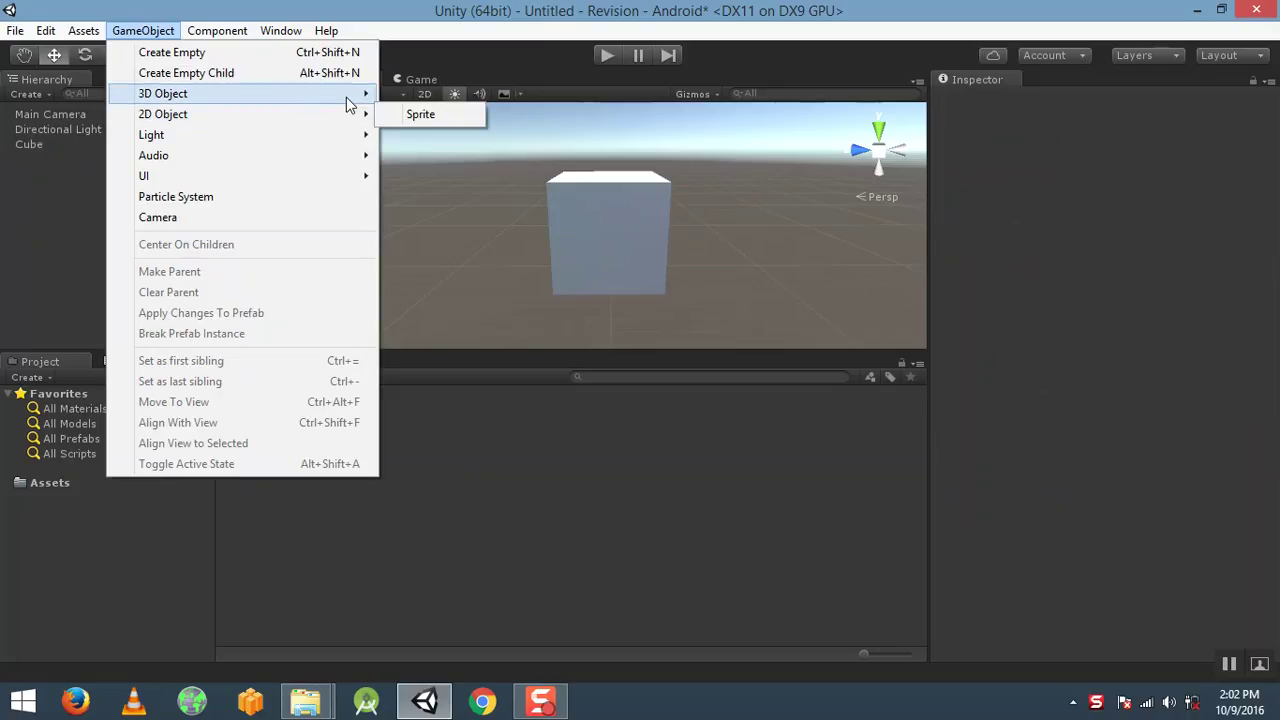
mouse_move(350, 95)
click(430, 115)
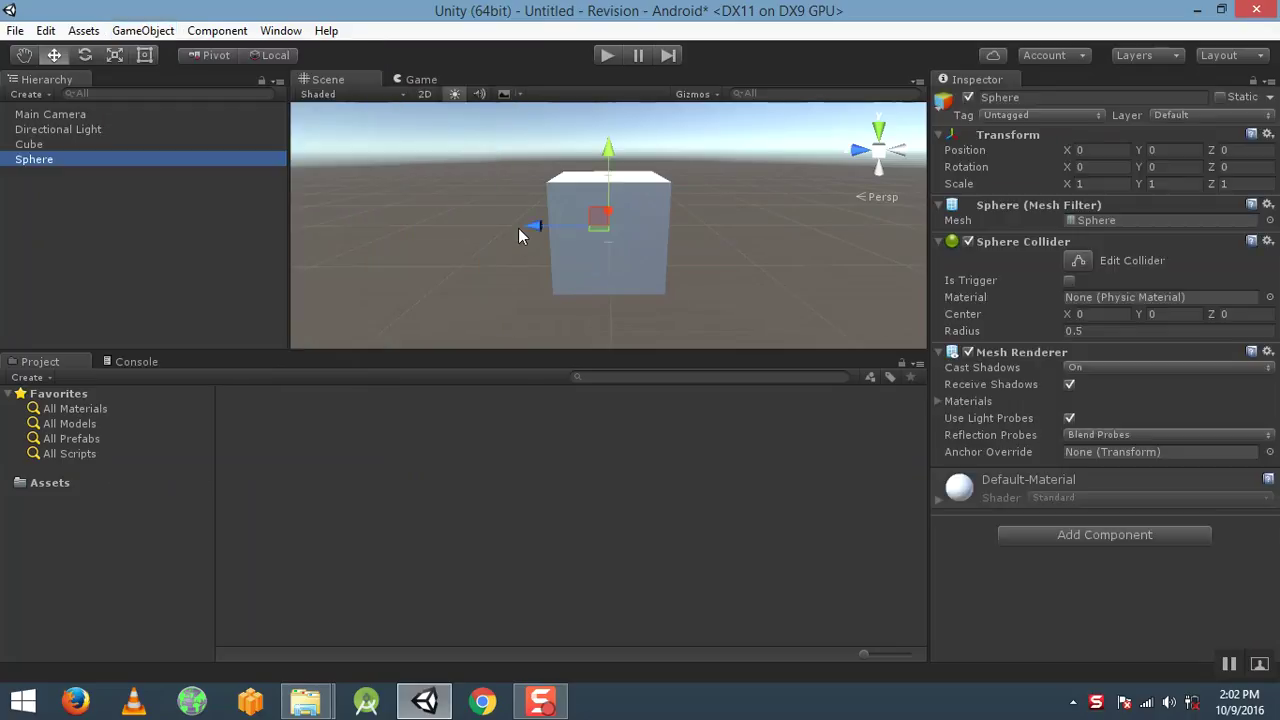
drag(535, 233, 418, 222)
click(175, 183)
click(150, 31)
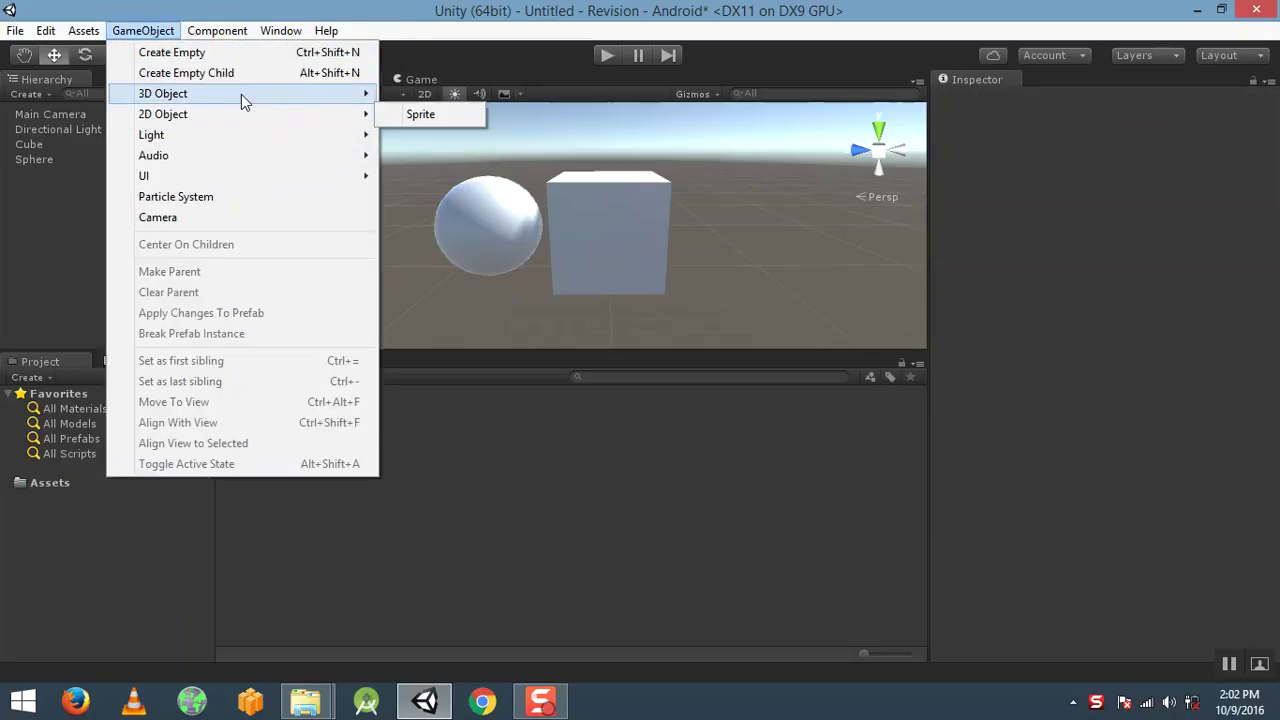
mouse_move(241, 94)
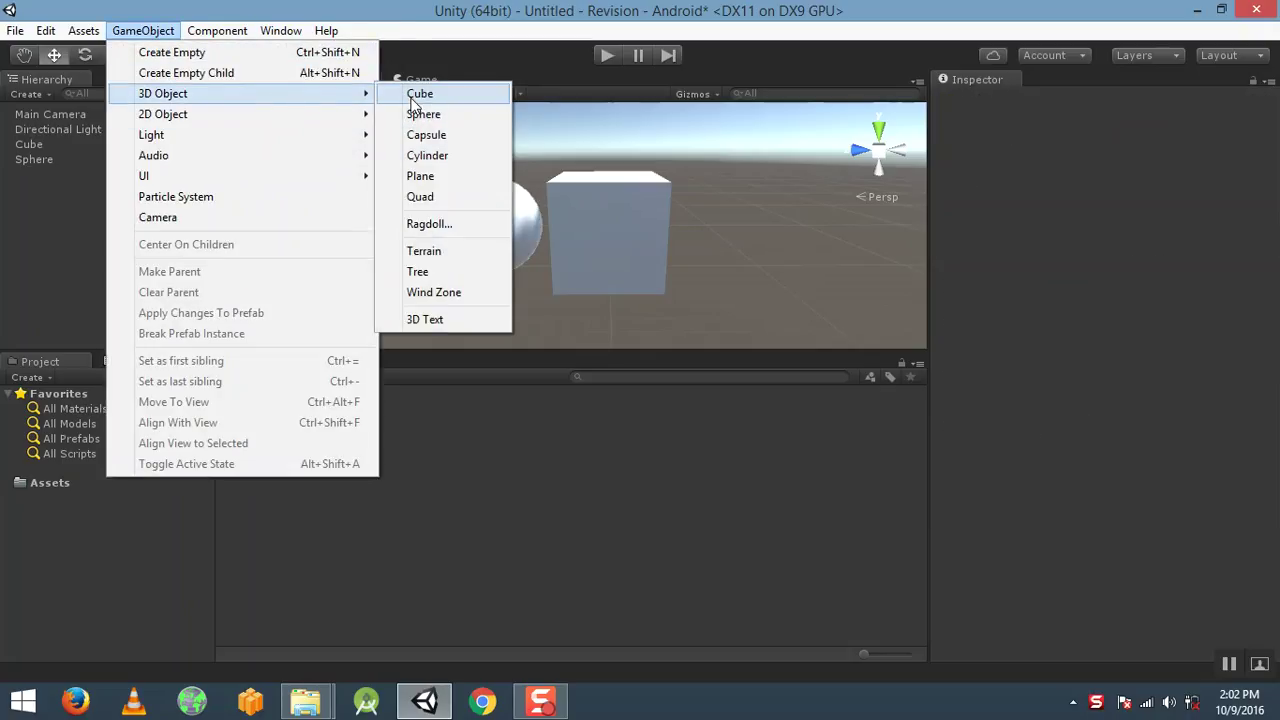
Add a plane with Position Y -0.5 and Scale X and Z of 10.
click(452, 177)
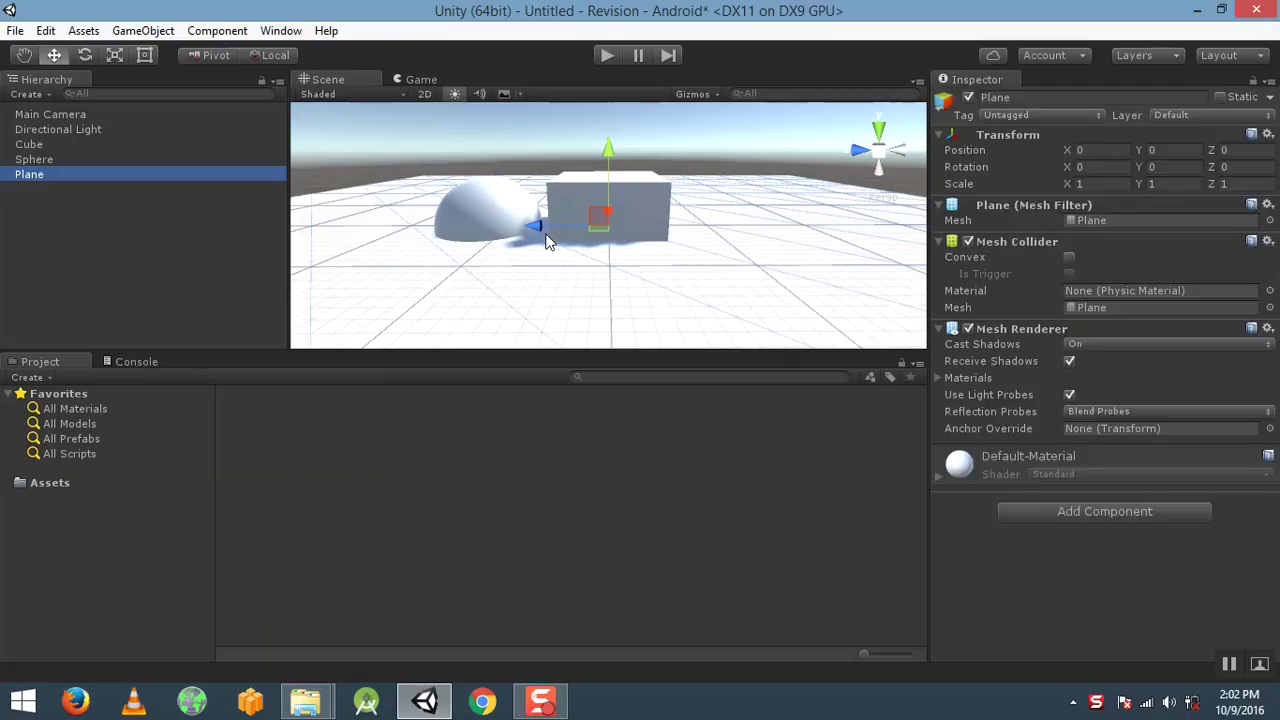
drag(604, 148, 607, 178)
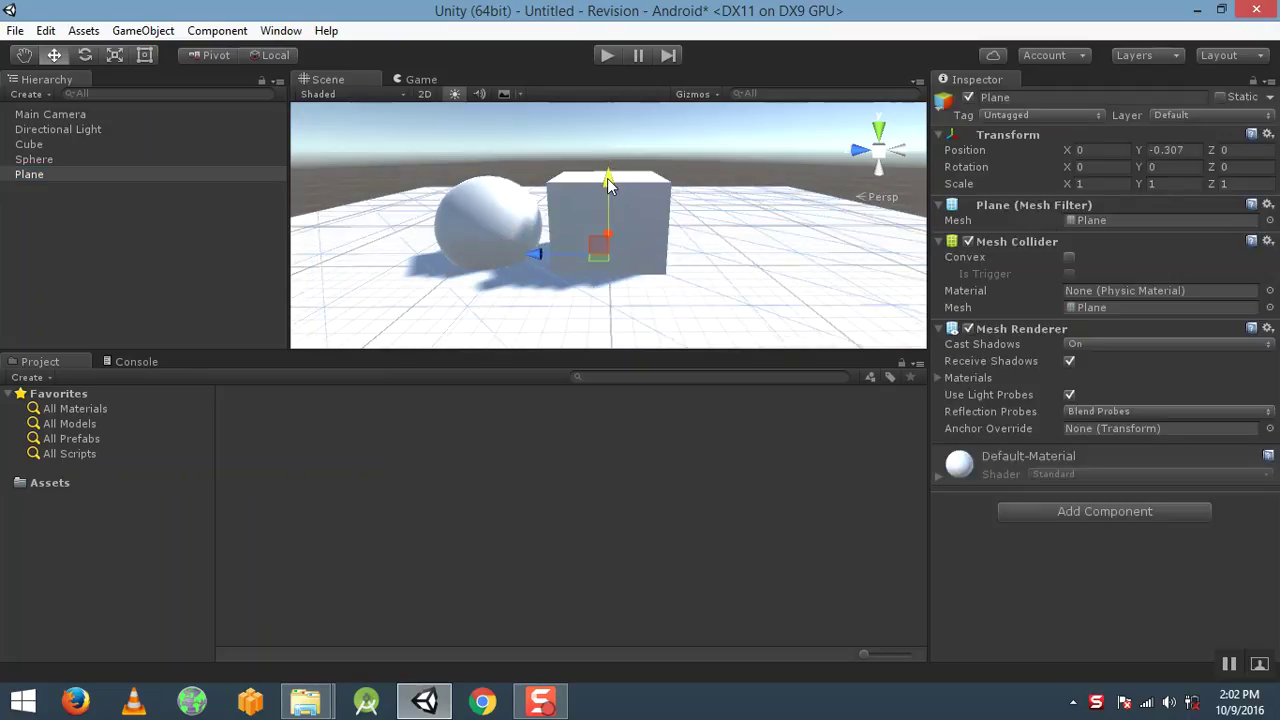
click(1172, 149)
text(-0.5)
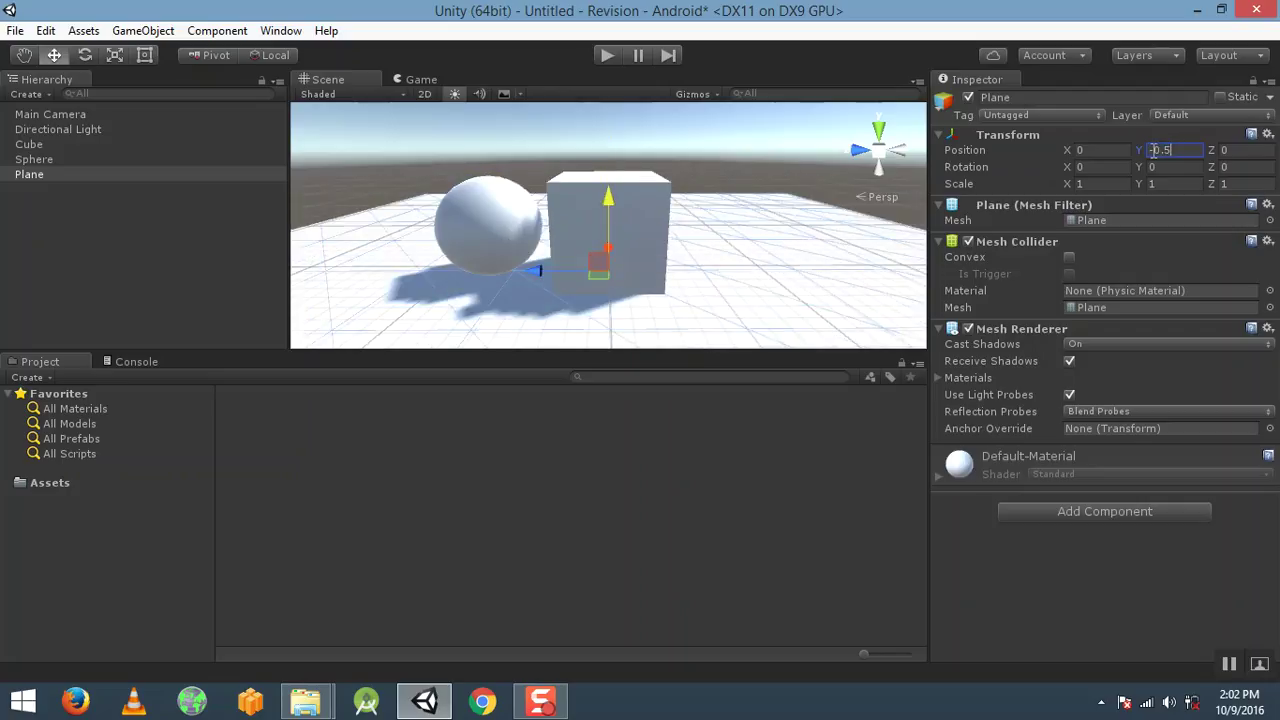
click(1108, 183)
text(10)
click(1236, 184)
text(10)
scroll(688, 289, down, 8)
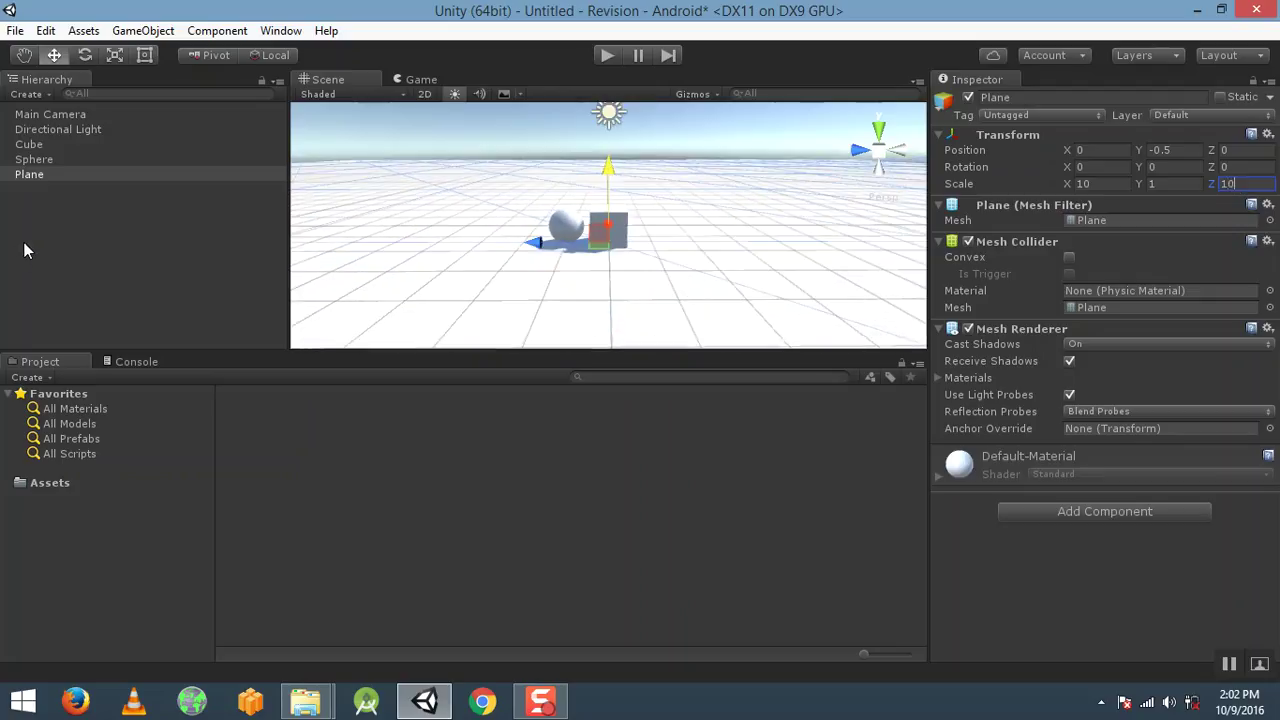
click(51, 246)
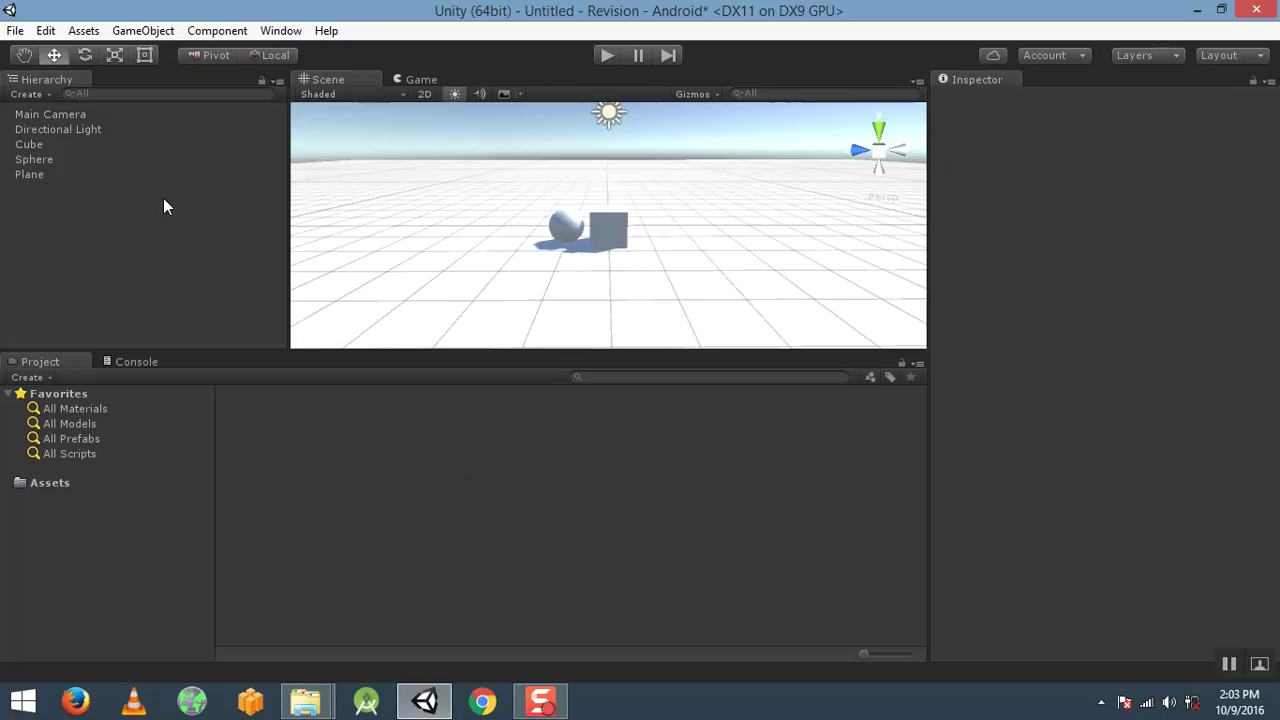
click(305, 700)
click(260, 589)
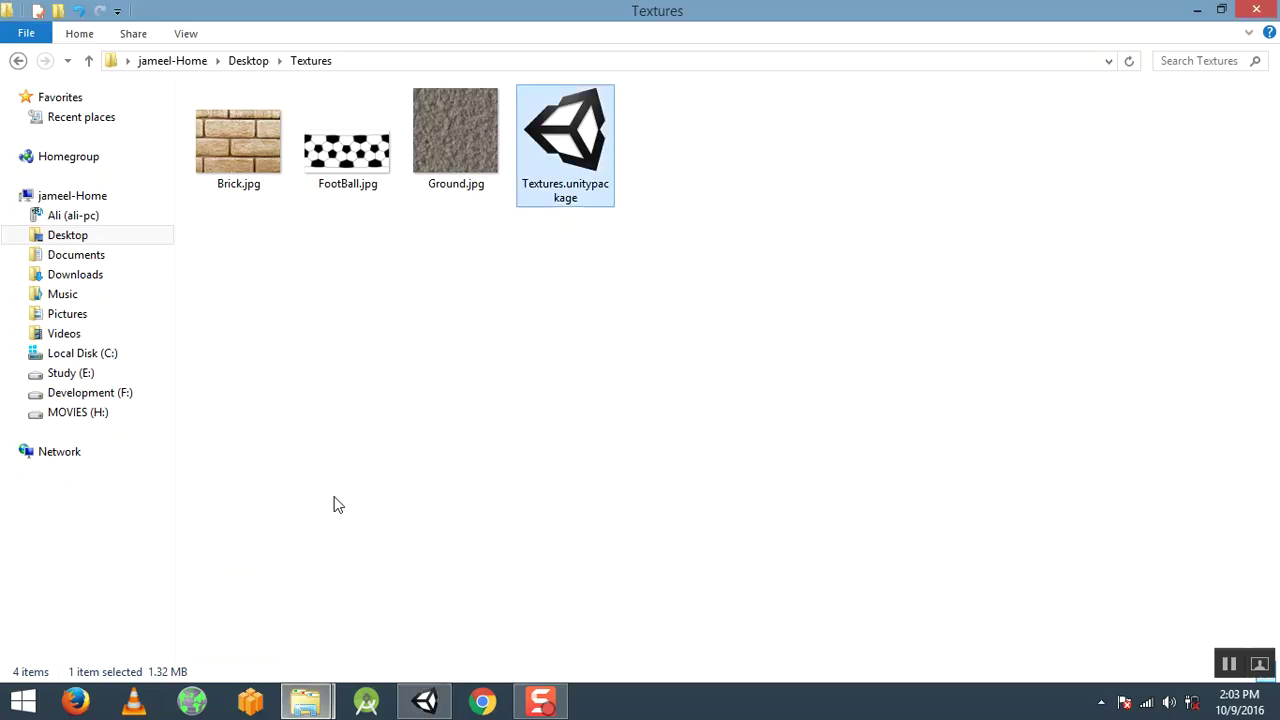
click(558, 491)
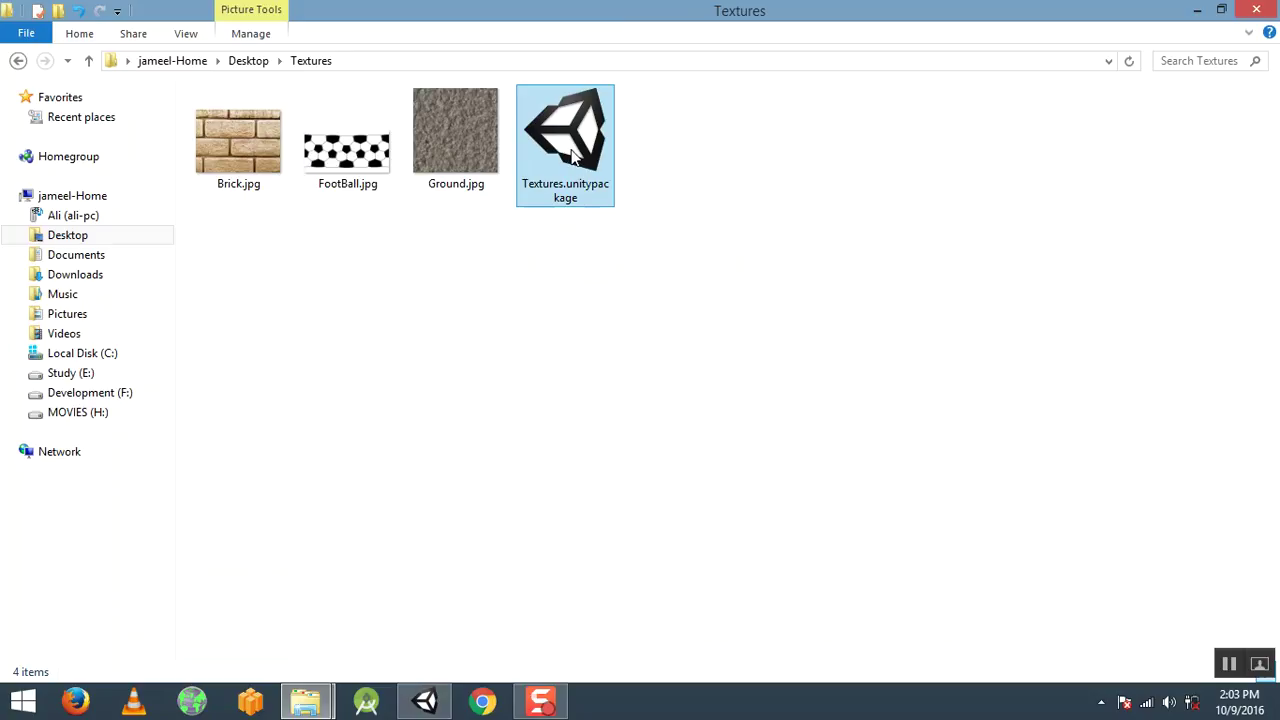
drag(575, 155, 481, 496)
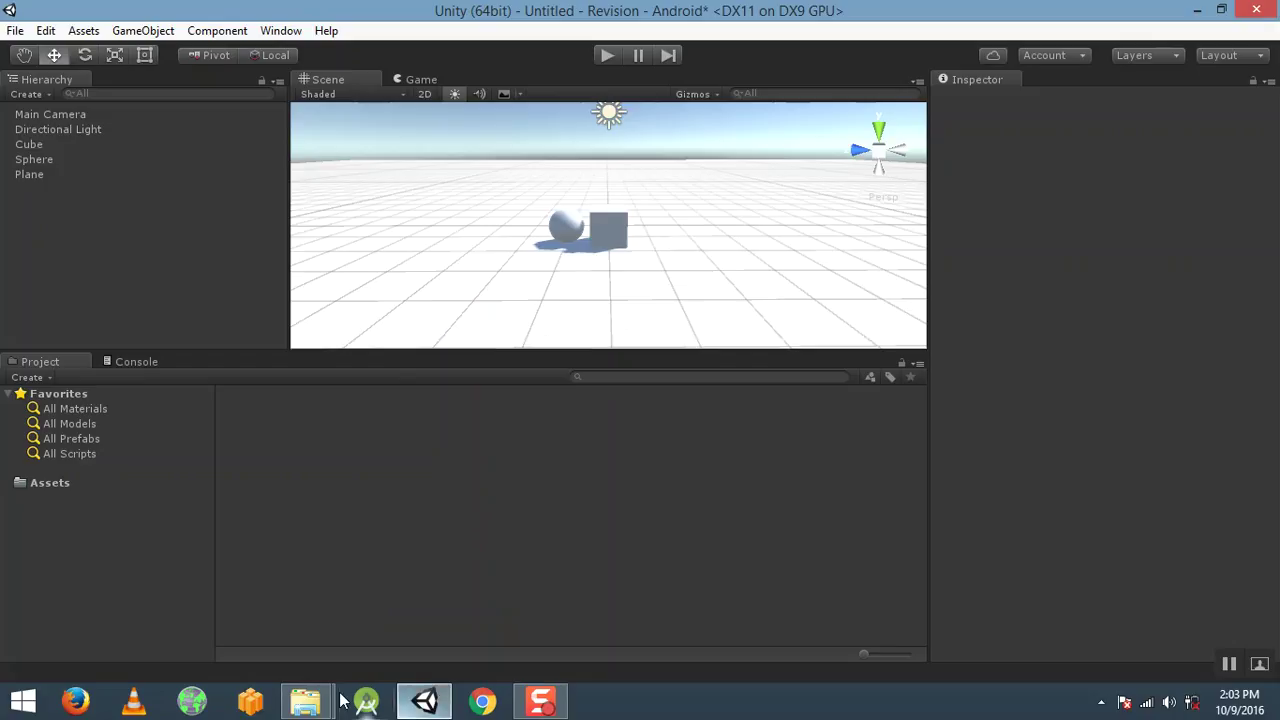
mouse_move(308, 698)
click(205, 600)
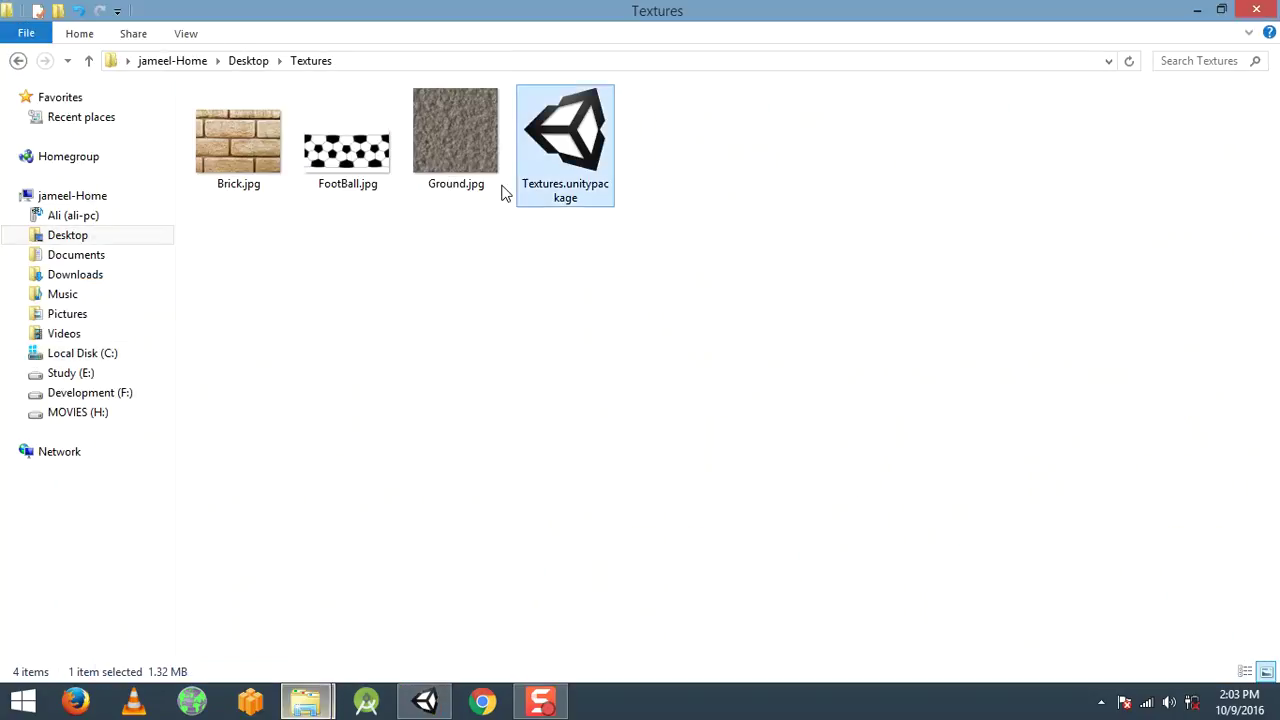
drag(560, 140, 412, 546)
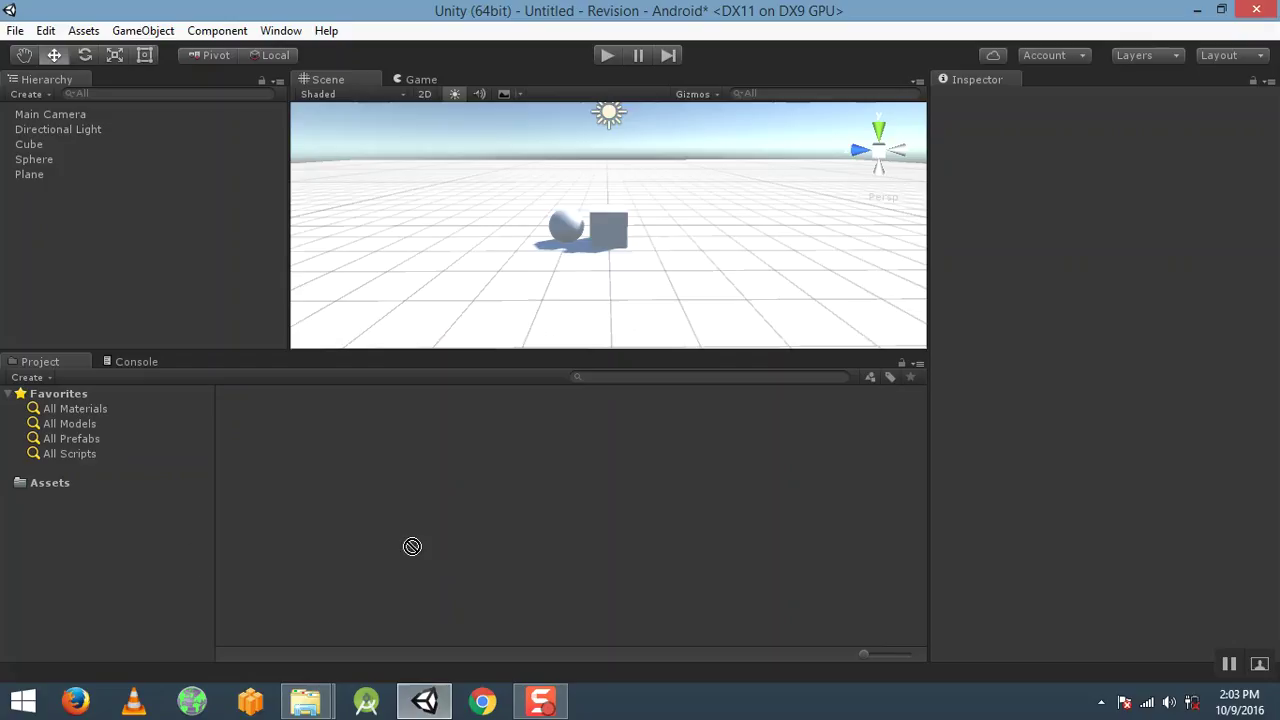
Import Textures.unitypackage into Assets and open the resulting Textures folder.
click(45, 483)
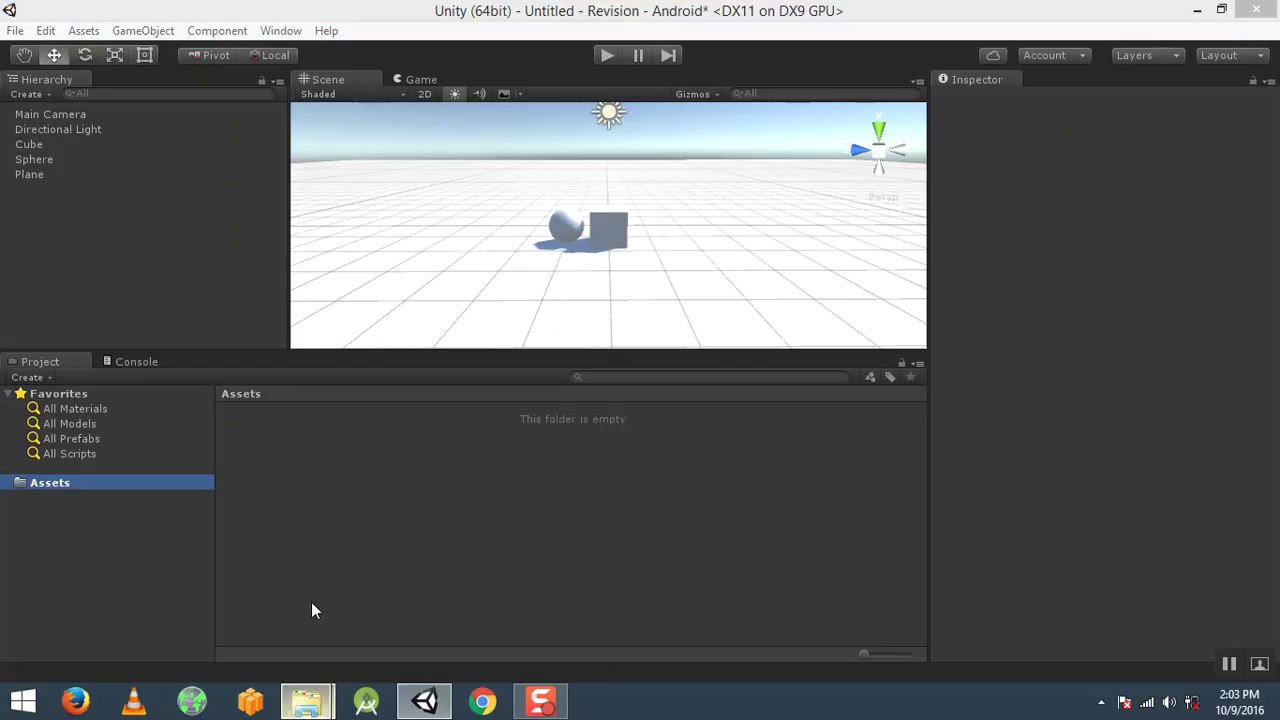
mouse_move(305, 700)
click(250, 615)
drag(565, 150, 447, 568)
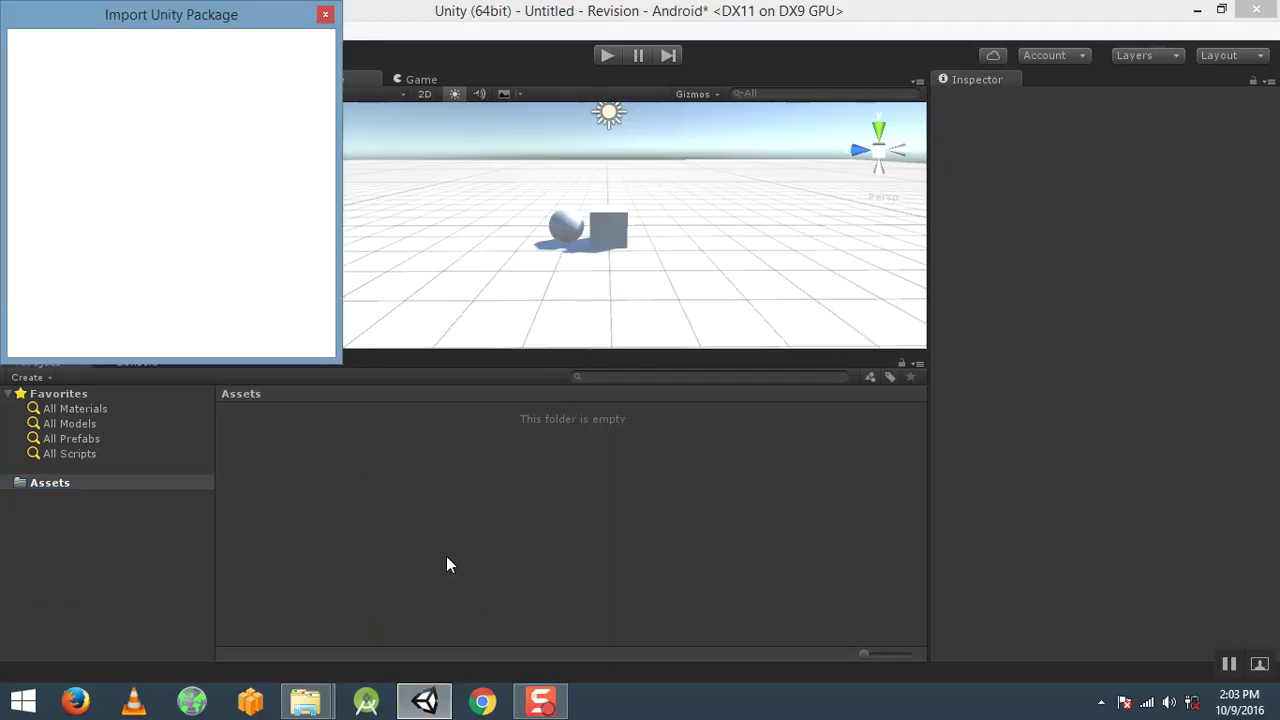
click(302, 344)
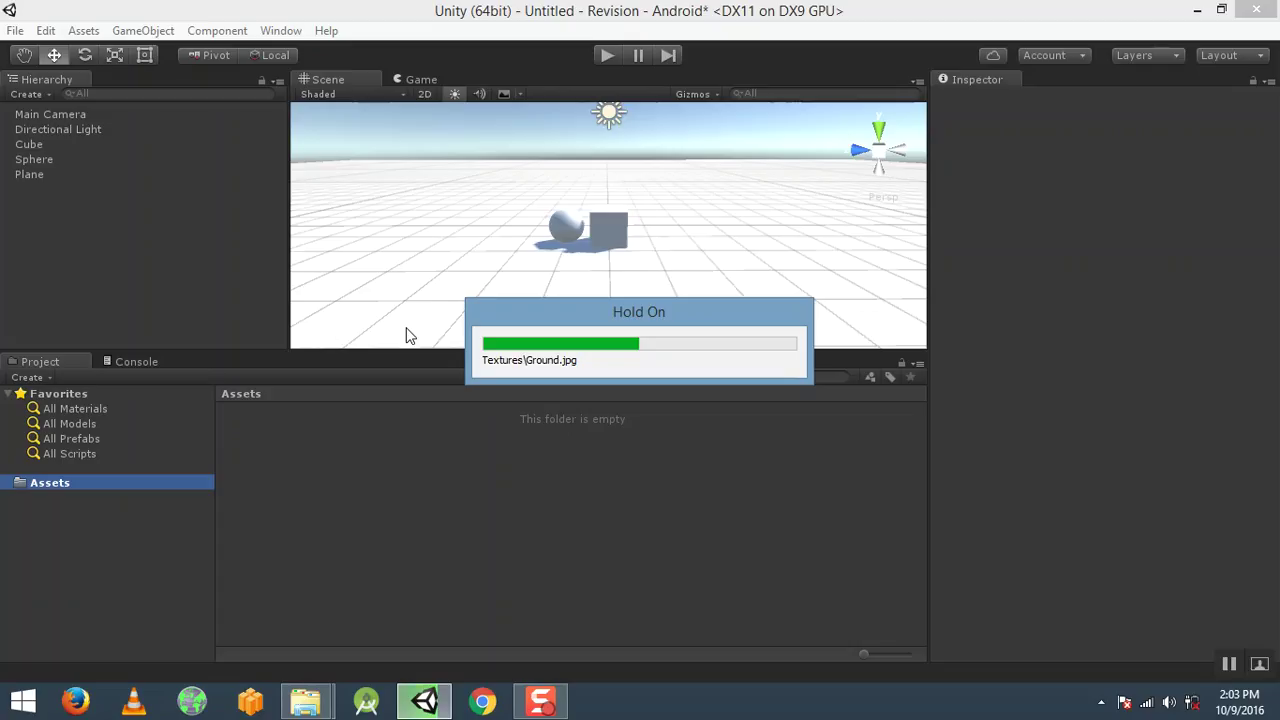
double_click(336, 414)
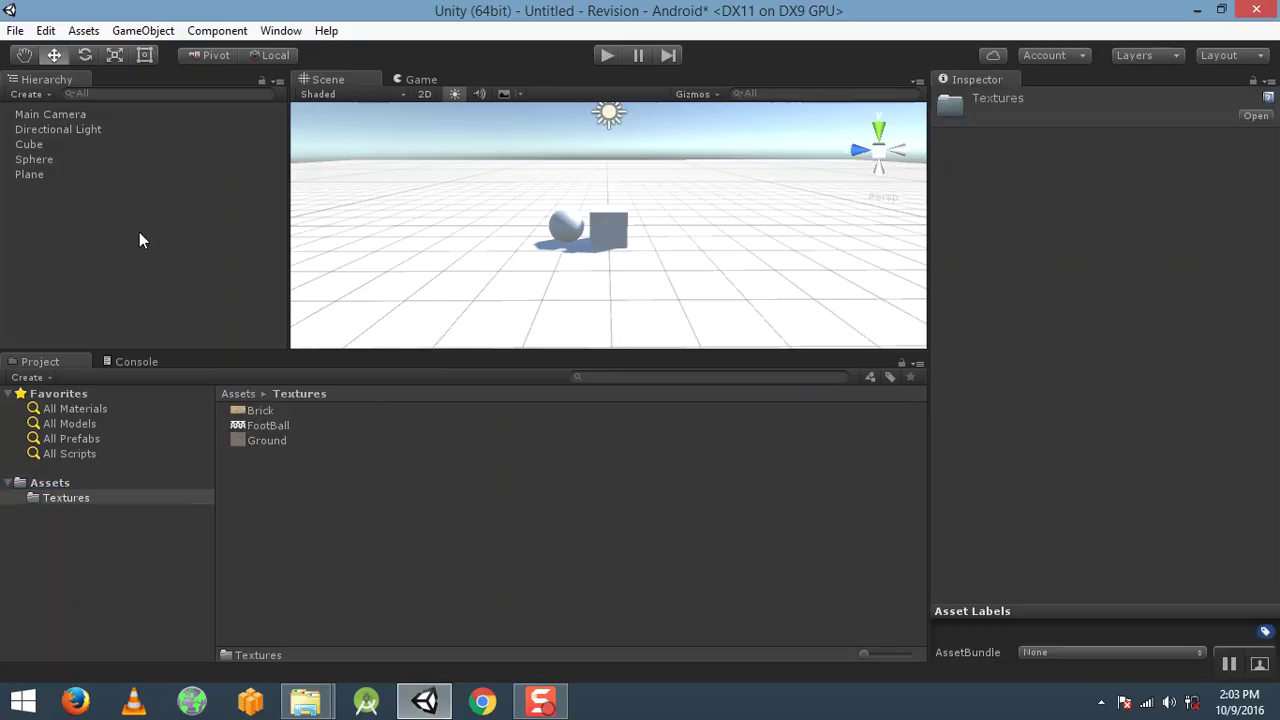
Rename the cube to Brick and the sphere to Ball in the Hierarchy.
click(42, 143)
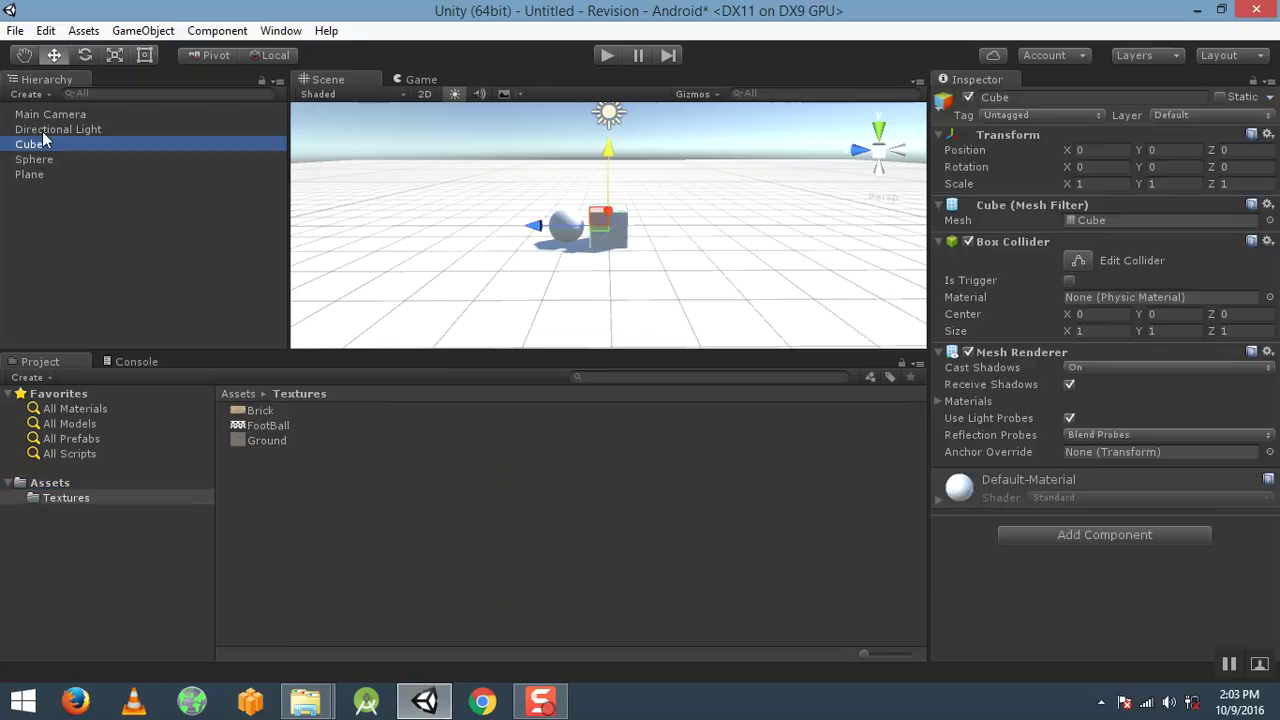
click(43, 143)
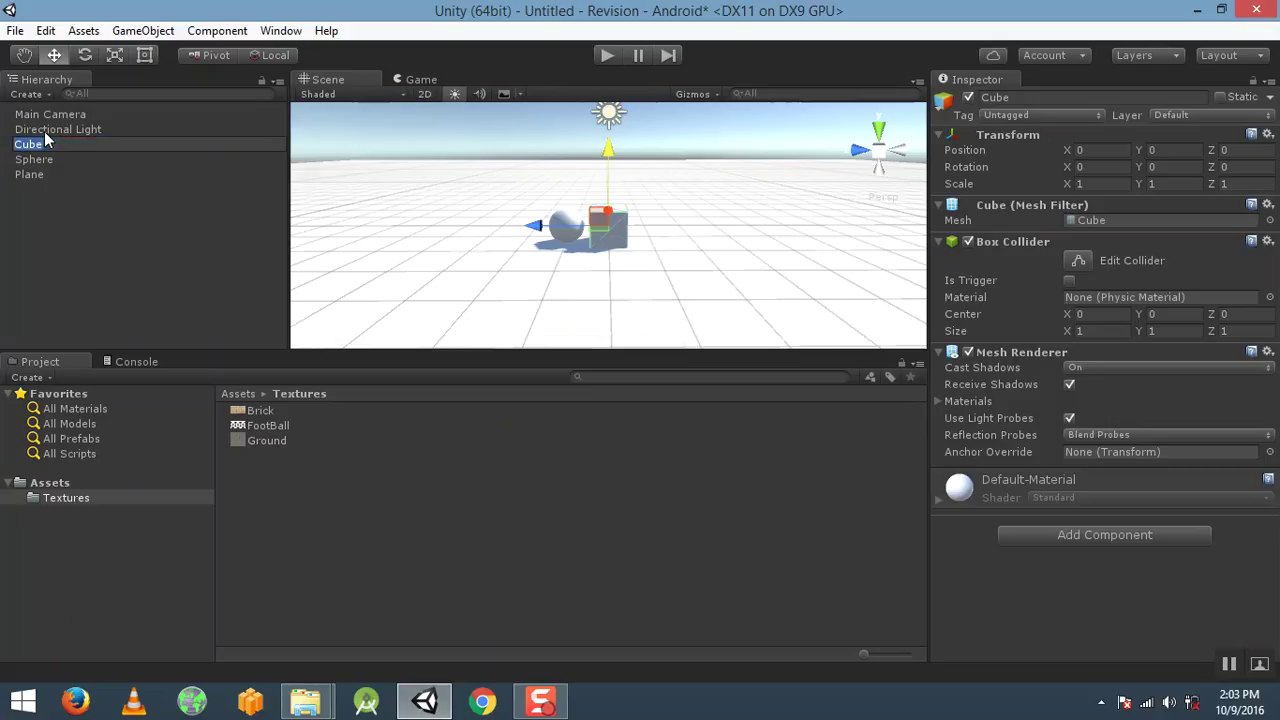
text(Brick)
key(Return)
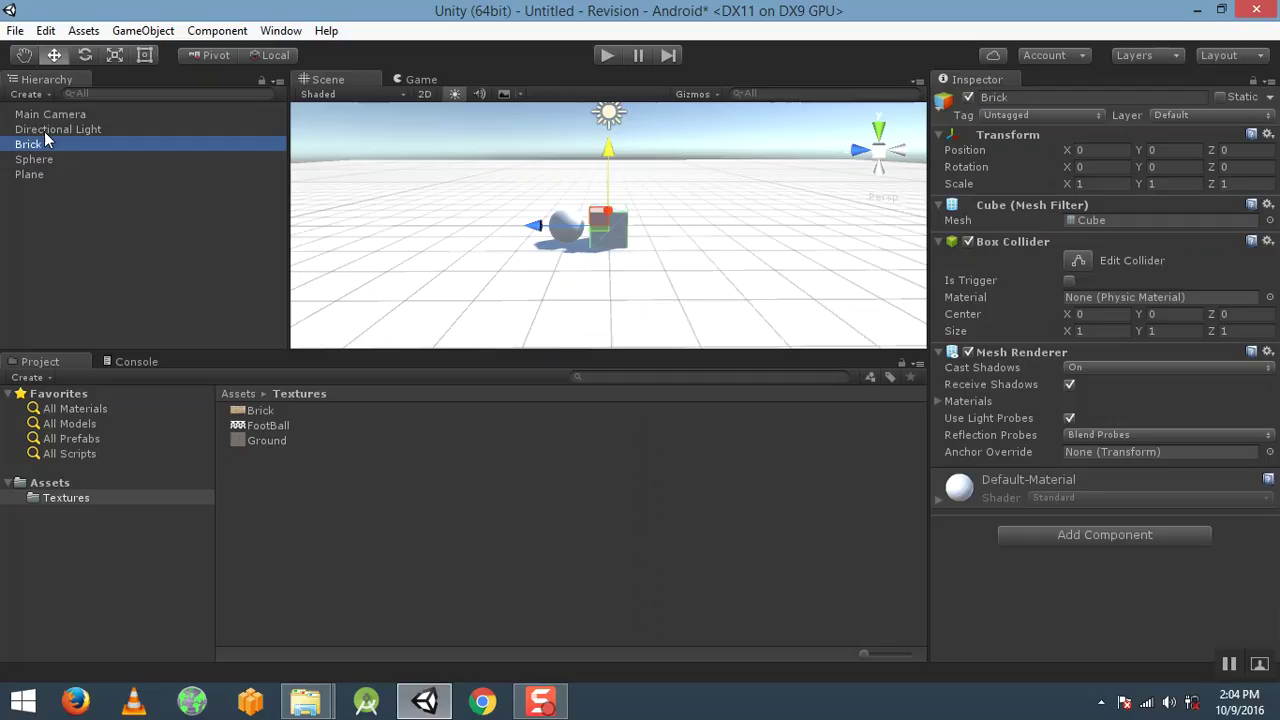
click(61, 157)
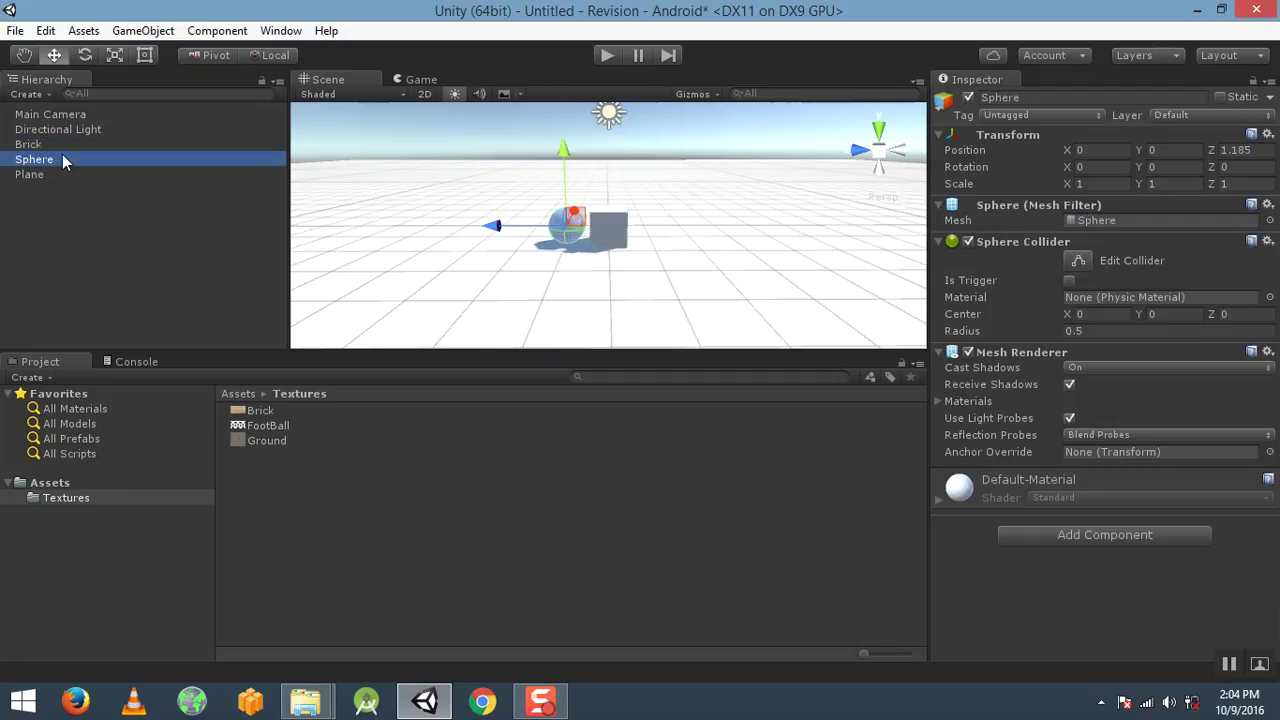
click(62, 157)
text(Ball)
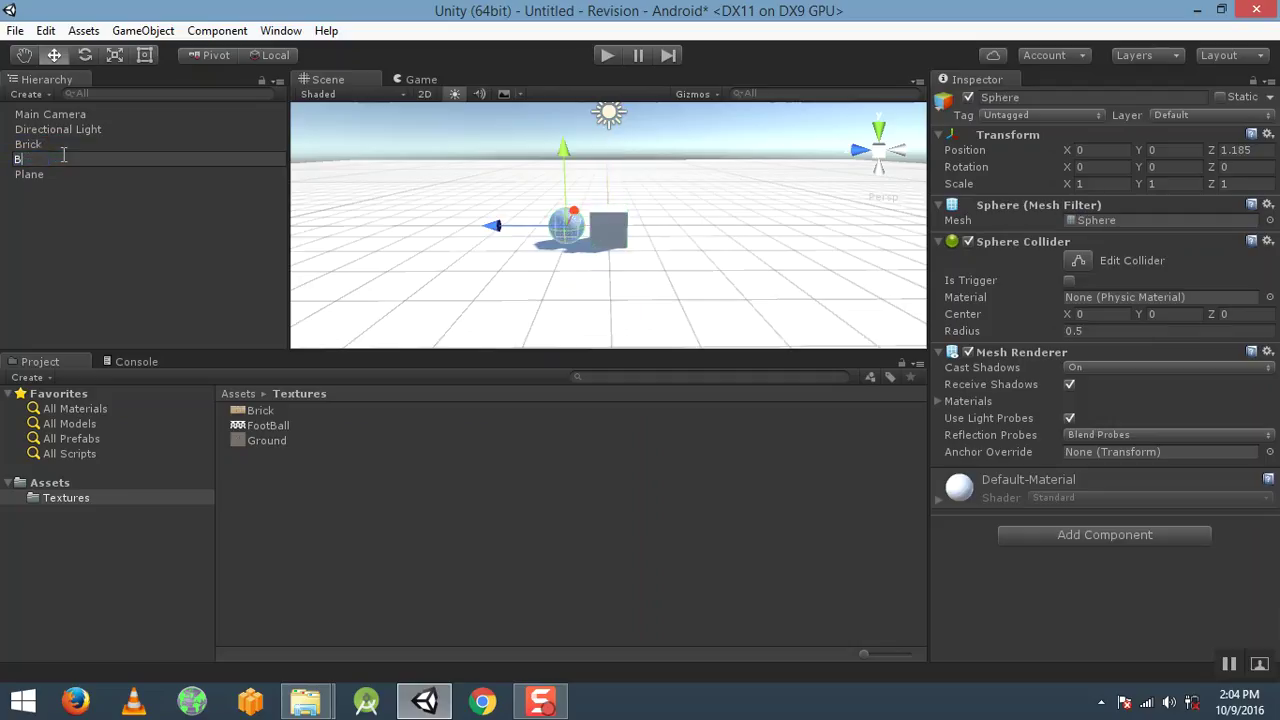
key(Return)
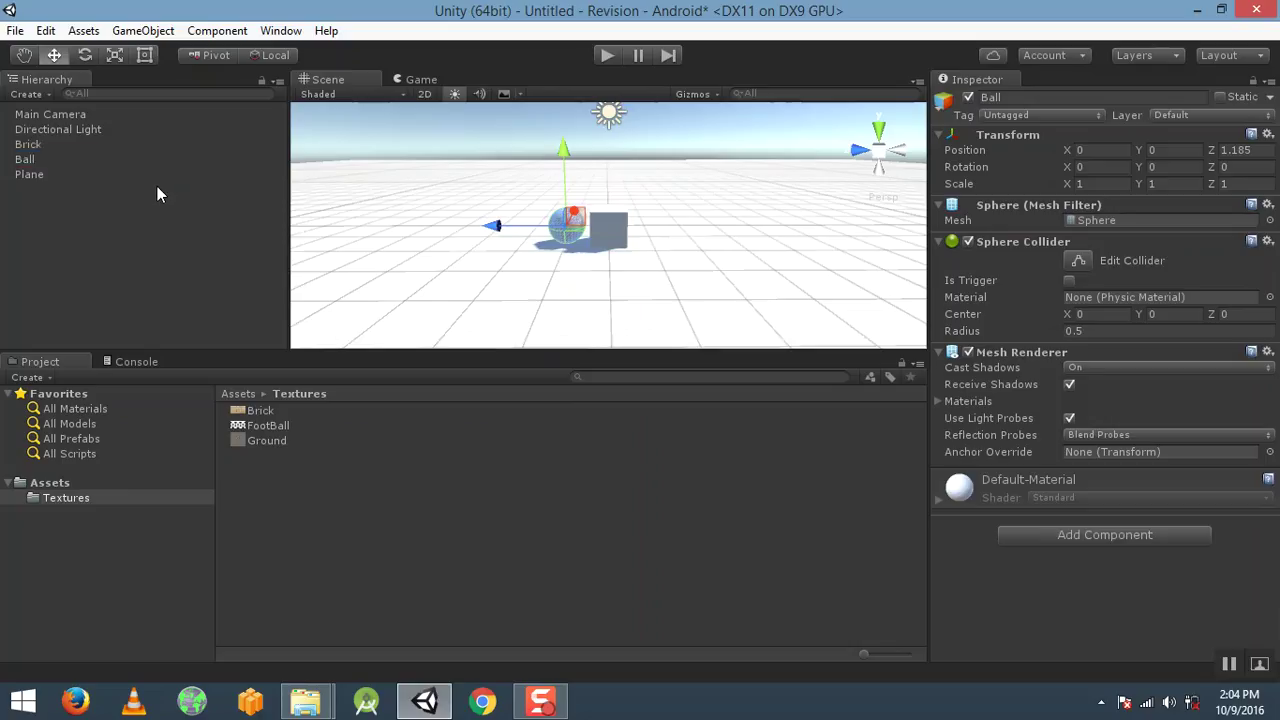
Rename the plane to Ground.
click(157, 186)
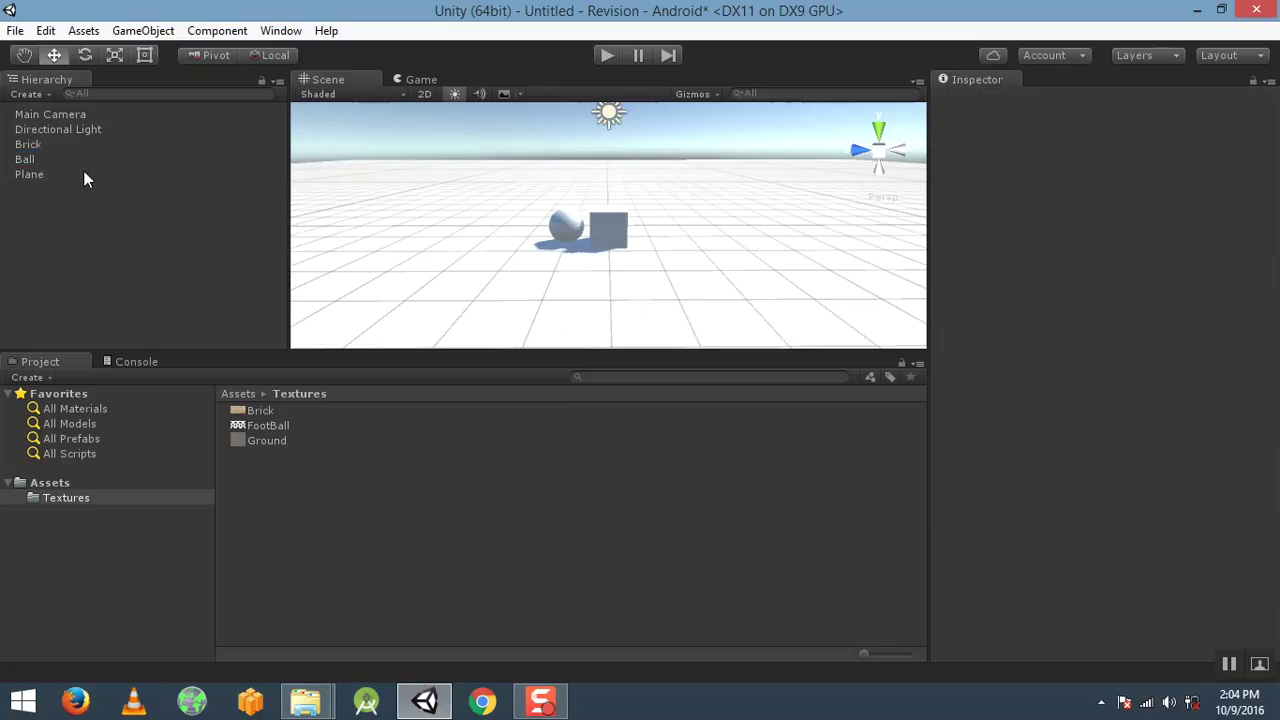
click(42, 175)
click(43, 173)
text(Ground)
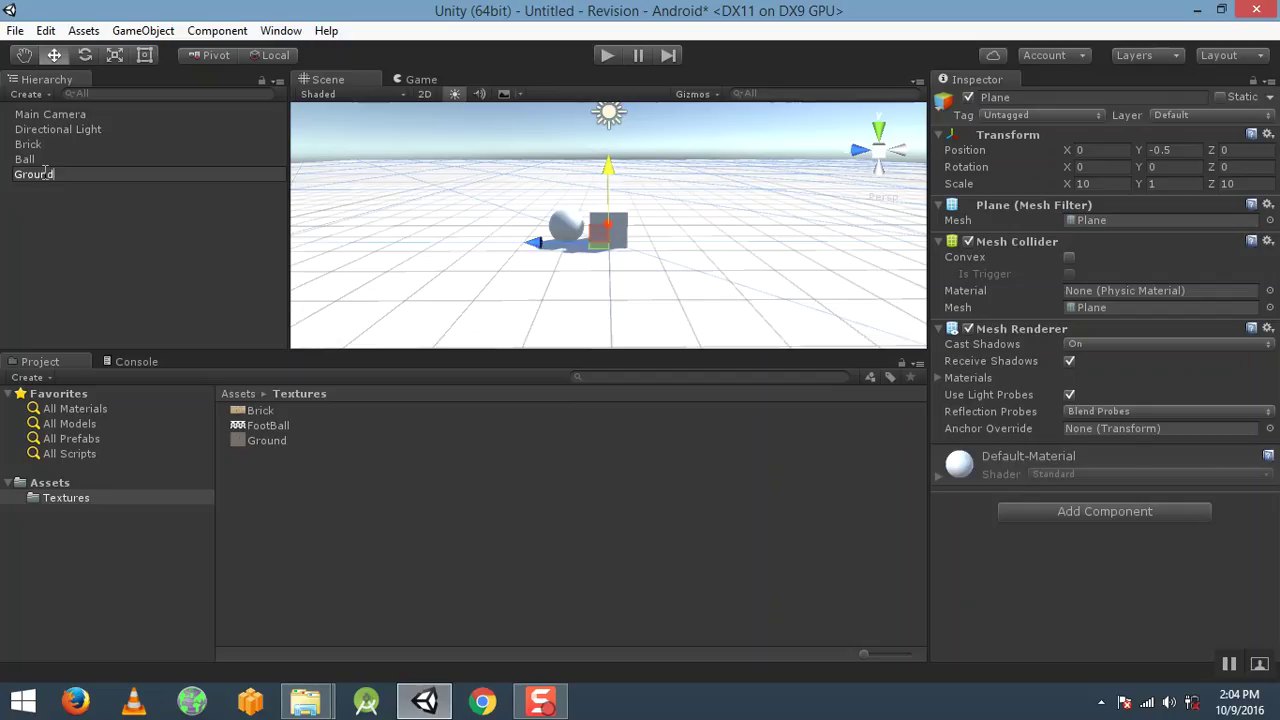
key(Return)
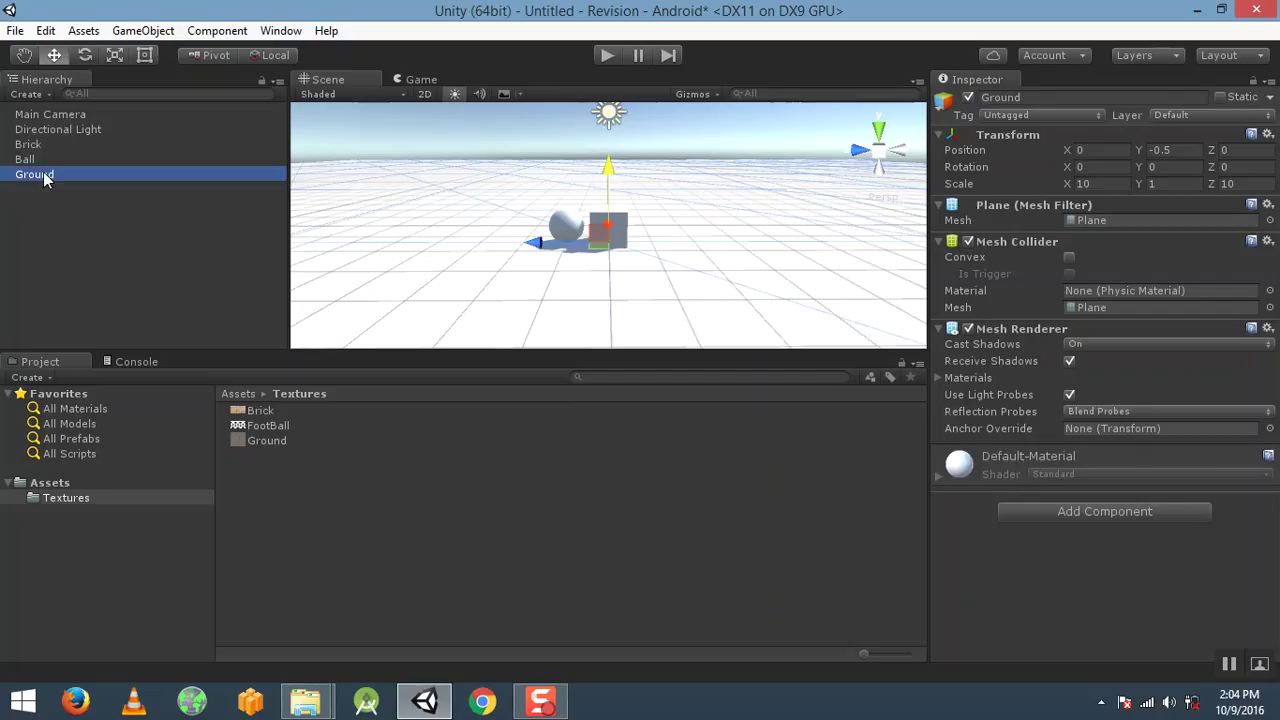
click(84, 197)
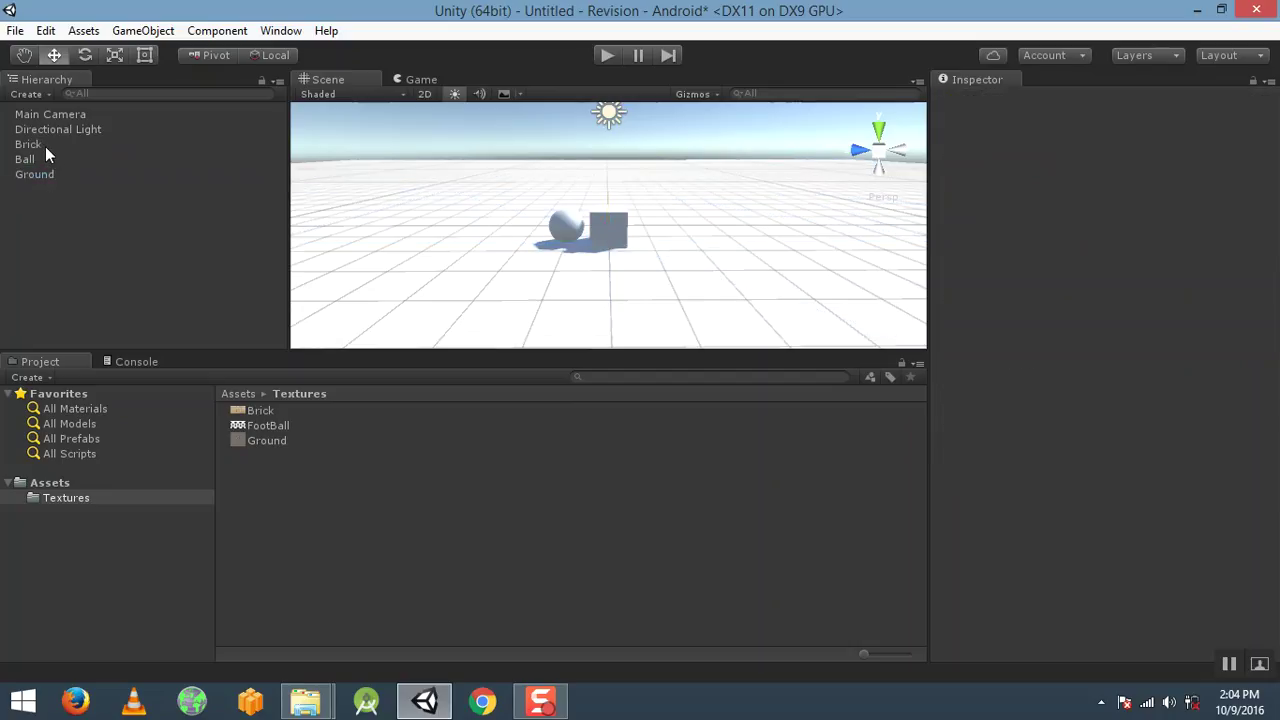
click(45, 145)
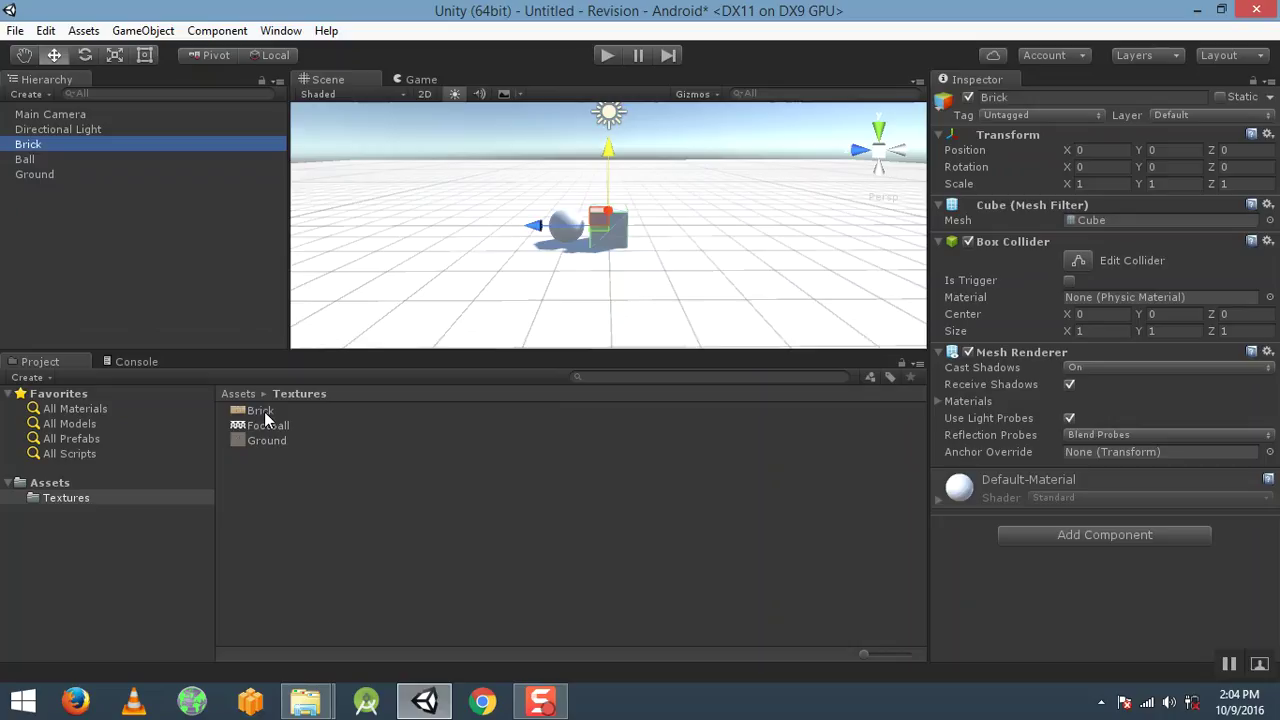
Apply the Brick texture to the Brick cube.
drag(264, 412, 1021, 577)
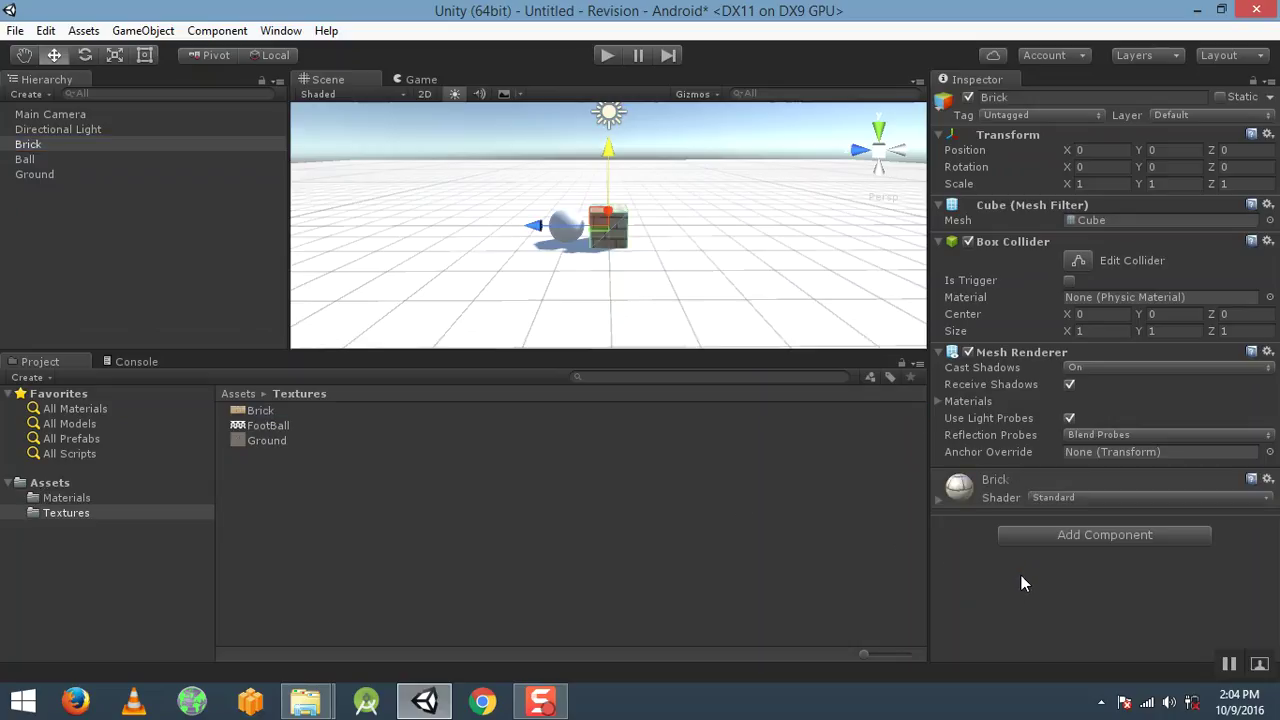
scroll(646, 316, up, 3)
scroll(646, 316, up, 3)
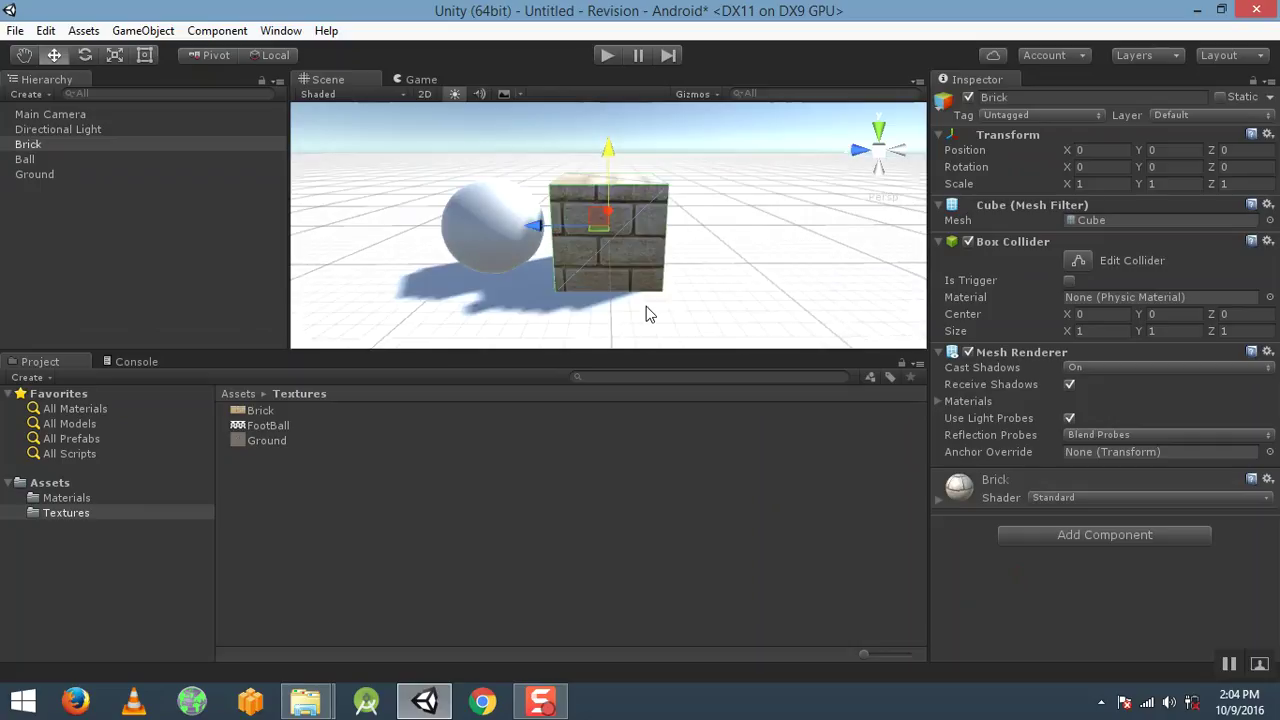
middle_drag(657, 297, 700, 240)
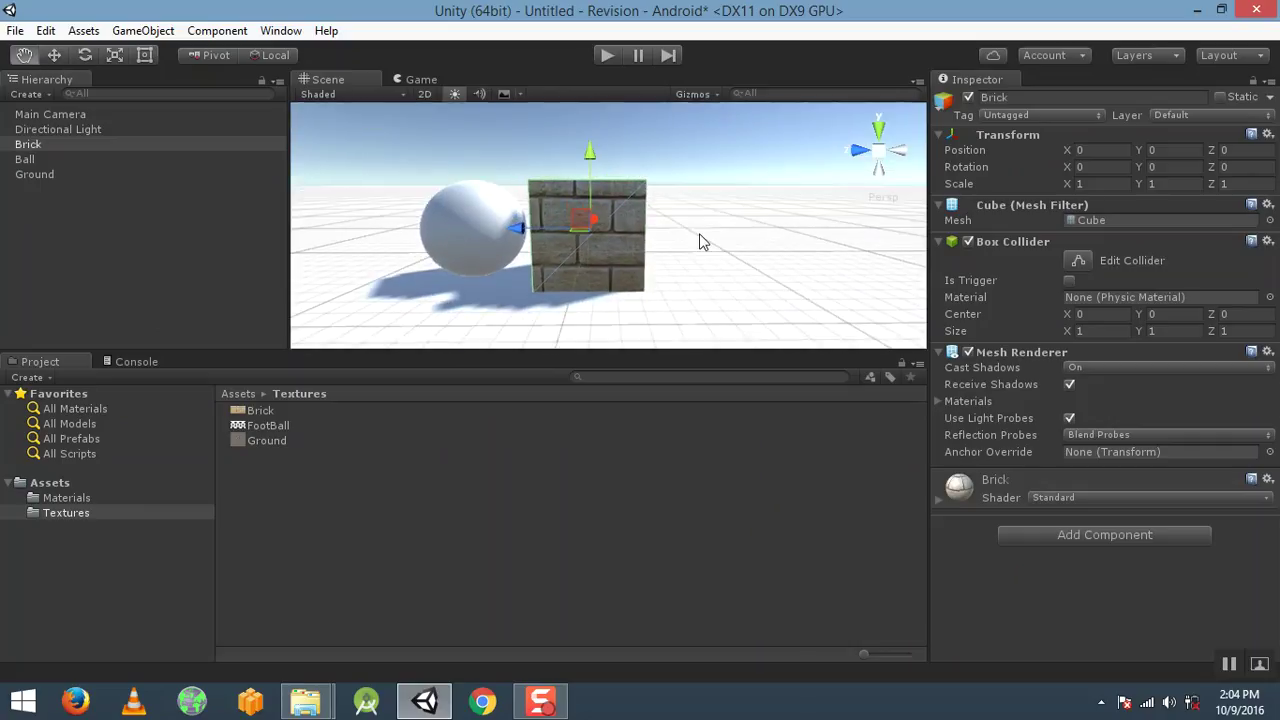
click(38, 144)
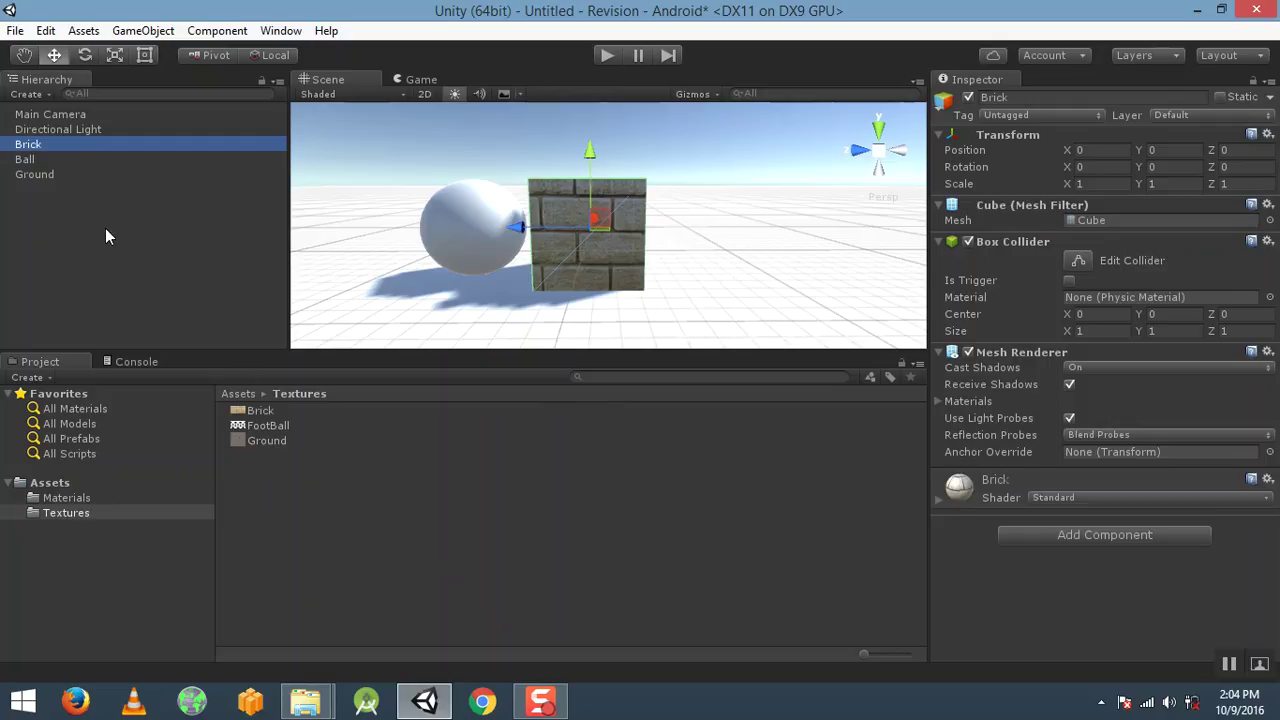
Apply the FootBall texture to the Ball.
click(43, 175)
click(41, 159)
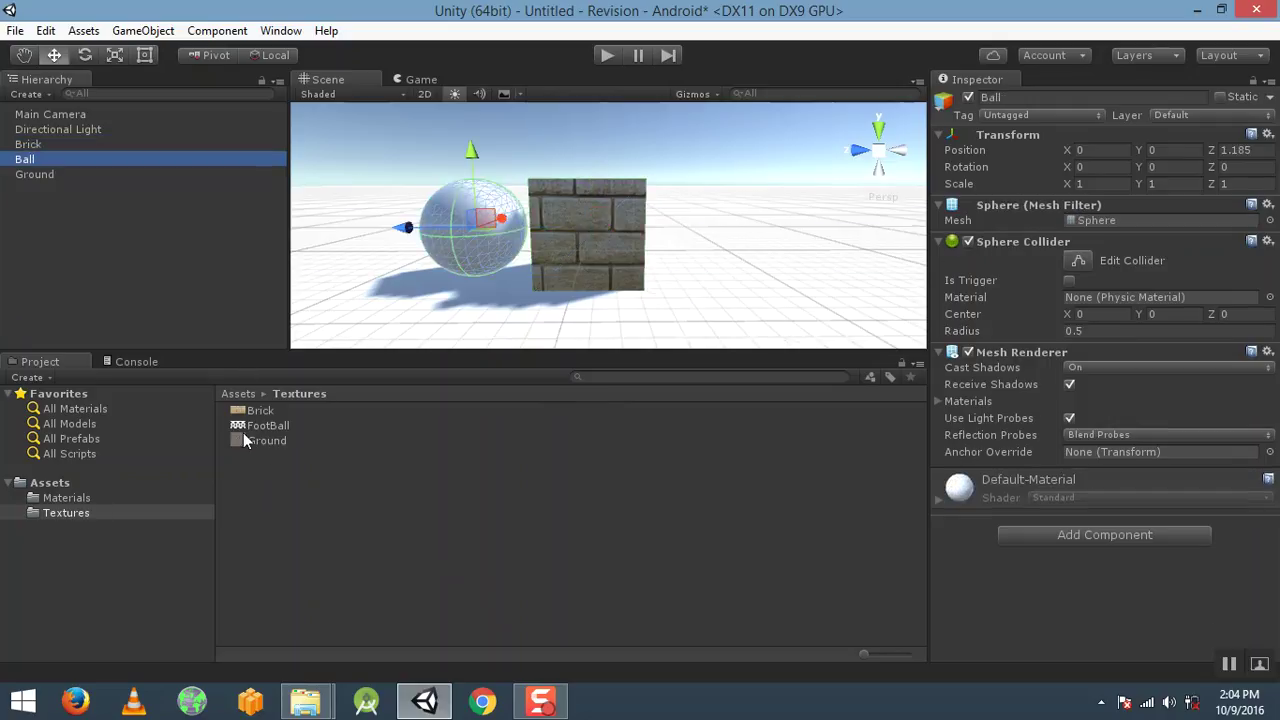
drag(268, 425, 41, 160)
drag(268, 427, 1083, 584)
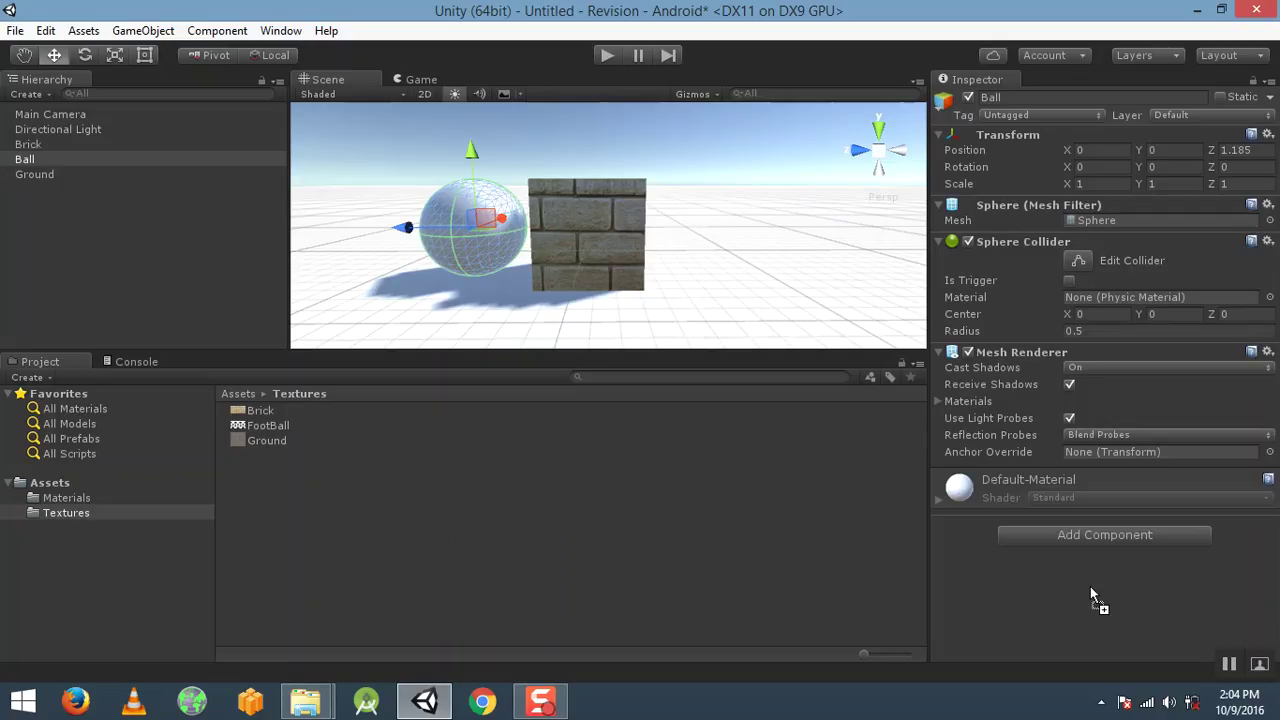
right_drag(498, 279, 450, 245)
Apply the Ground texture to the Ground plane.
click(45, 175)
scroll(609, 320, down, 5)
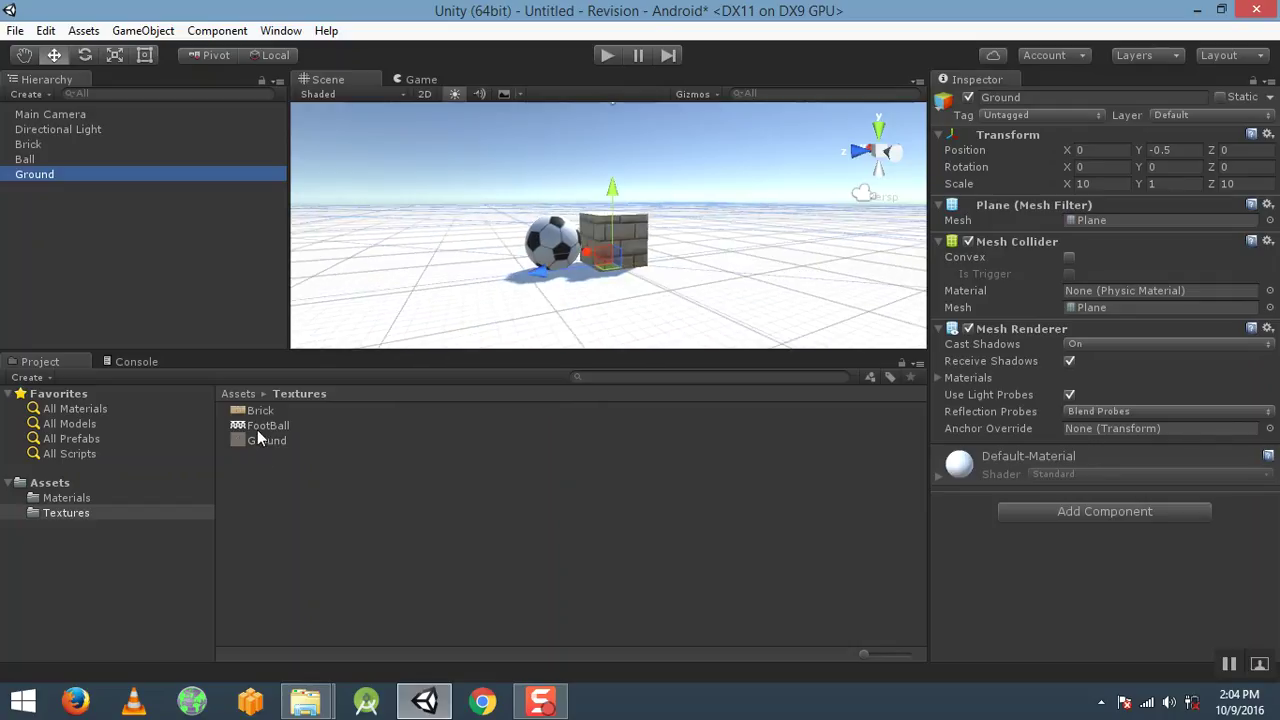
drag(265, 441, 1220, 577)
scroll(710, 285, down, 5)
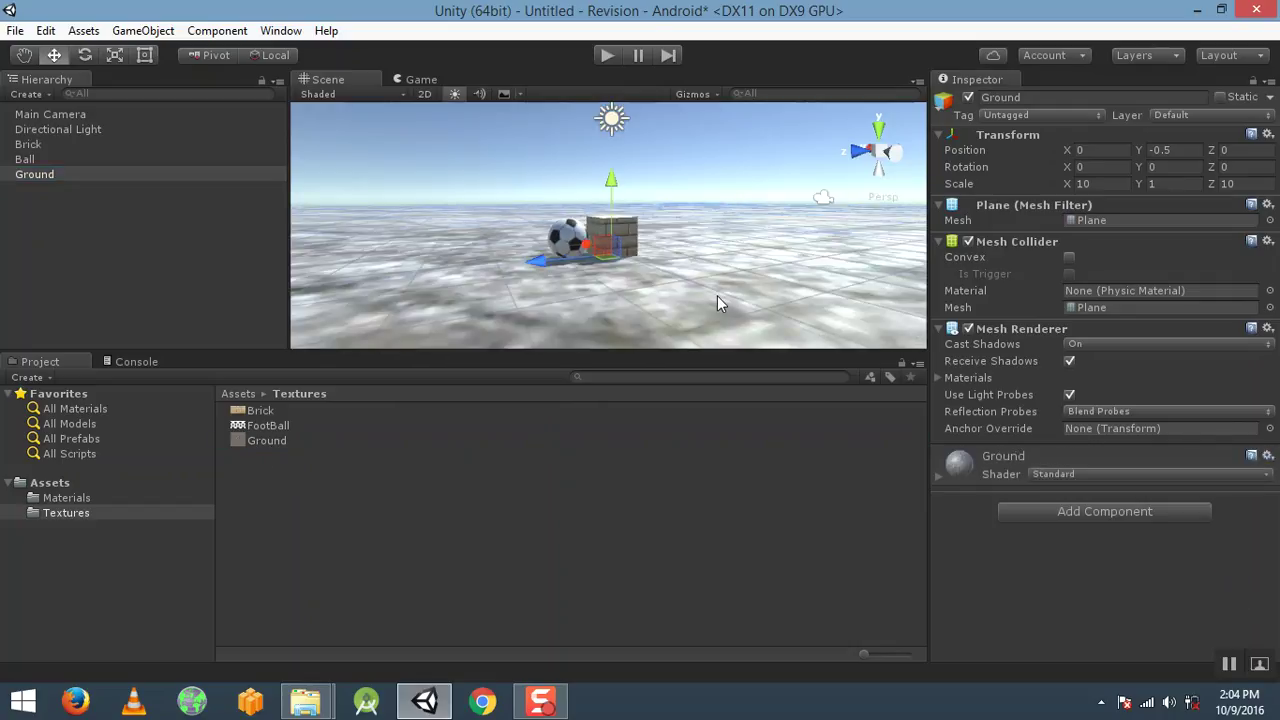
scroll(711, 280, down, 5)
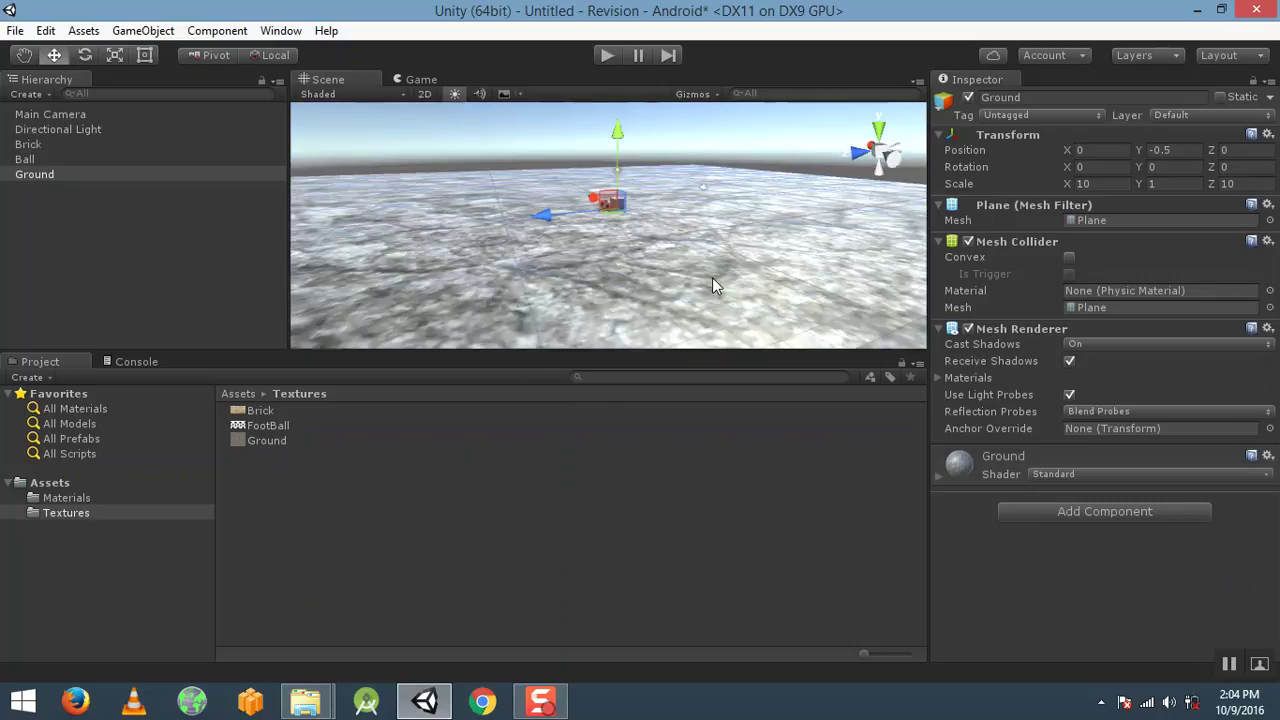
Expand the Ground material and set its Tiling X and Y to 10.
click(941, 474)
scroll(1028, 531, down, 3)
click(1090, 576)
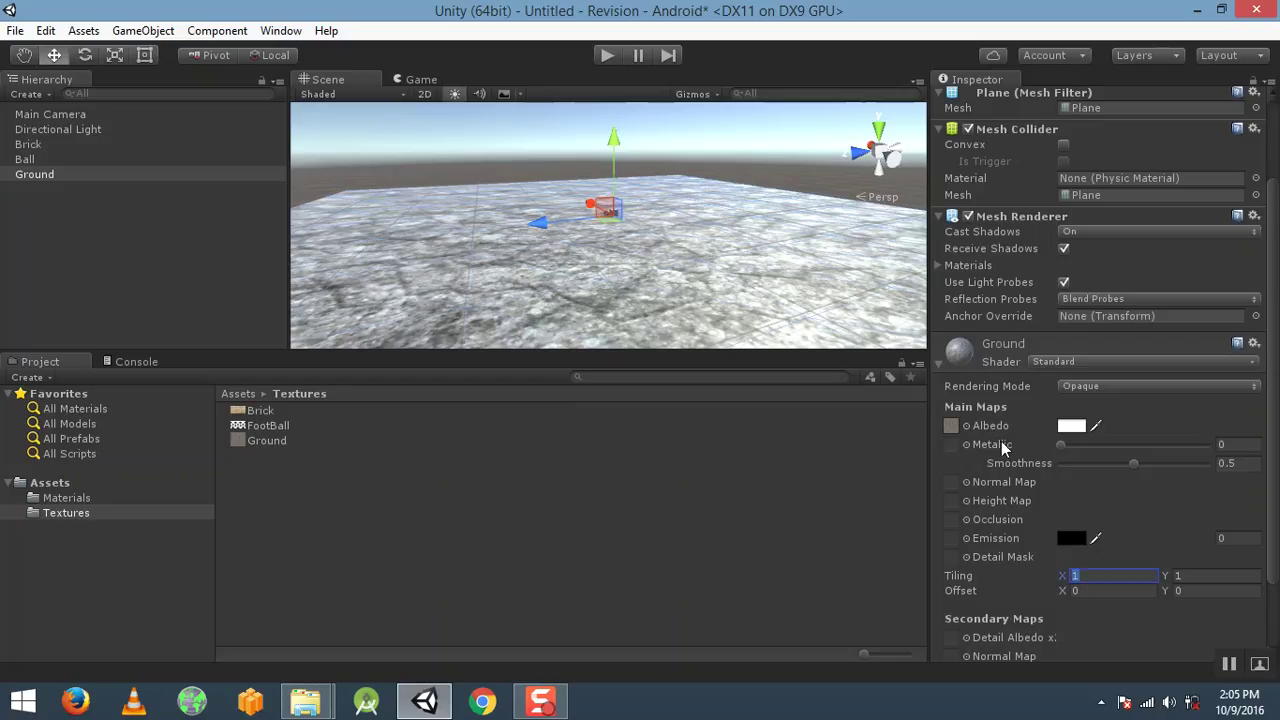
text(10)
key(Tab)
text(10)
scroll(692, 298, up, 5)
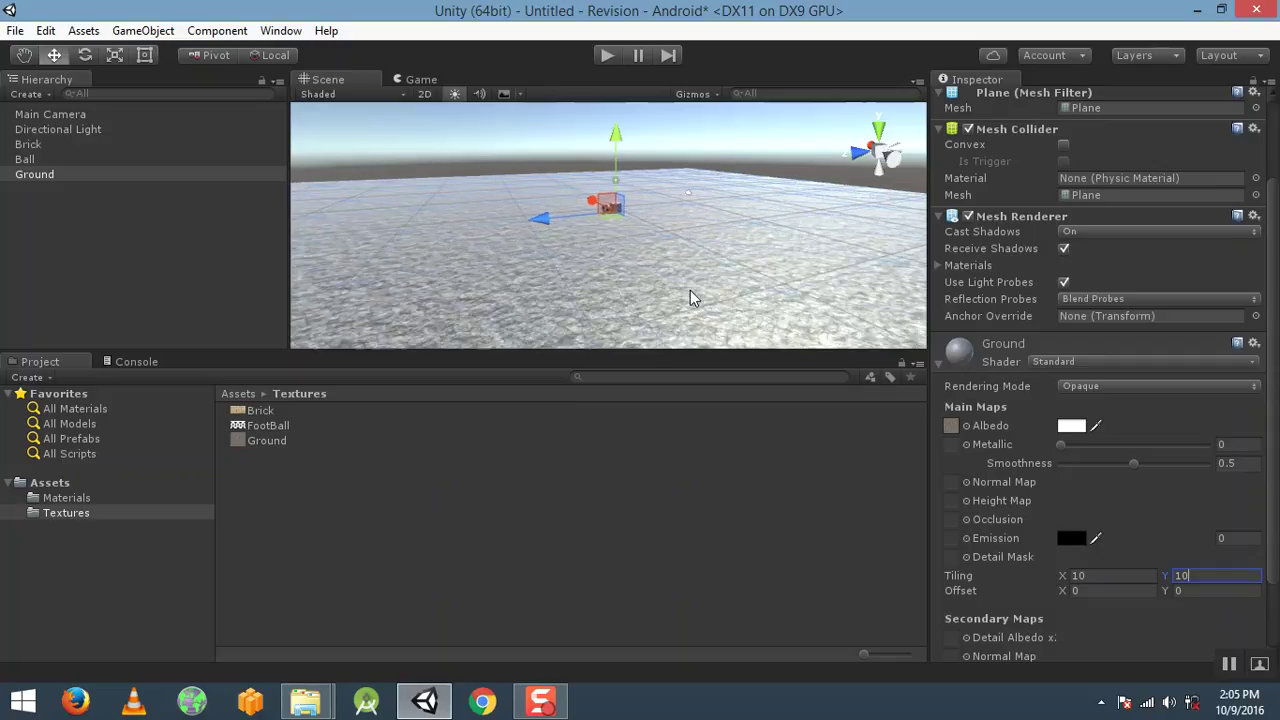
middle_drag(731, 247, 738, 282)
Try a Ground tiling of 20 by 20 and inspect the result.
click(1099, 575)
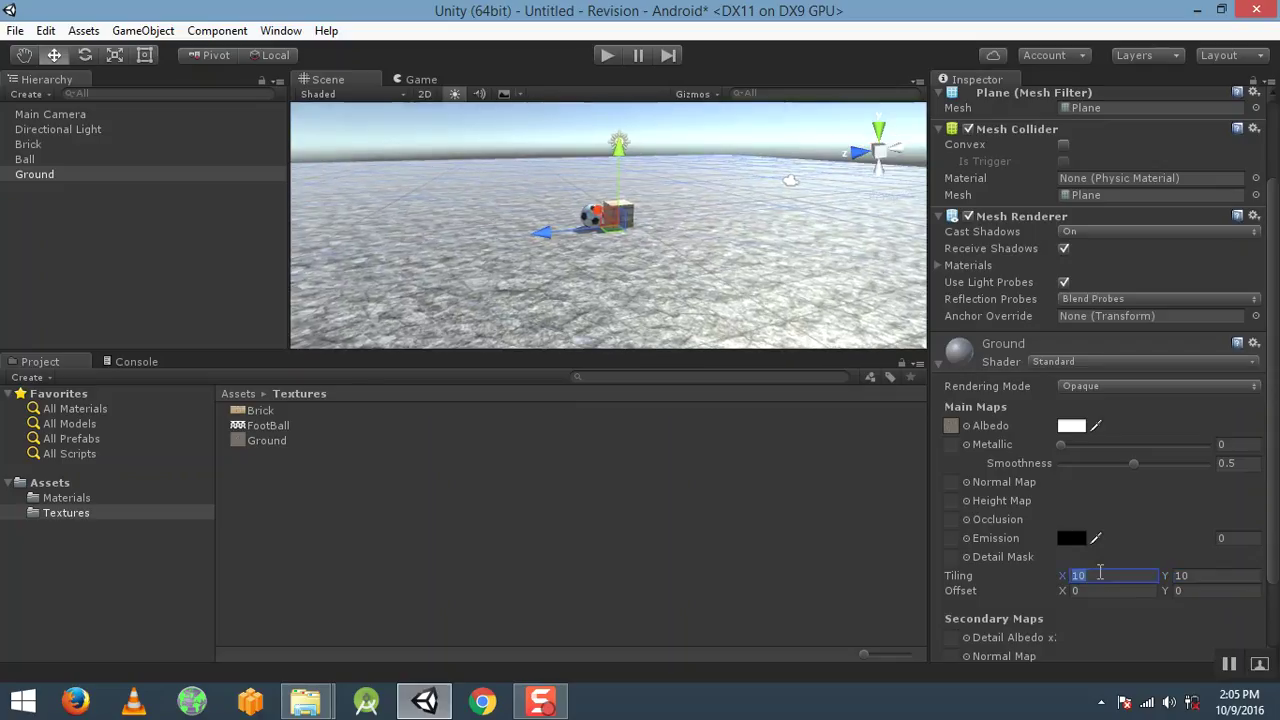
text(20)
click(1199, 575)
text(20)
scroll(699, 301, up, 6)
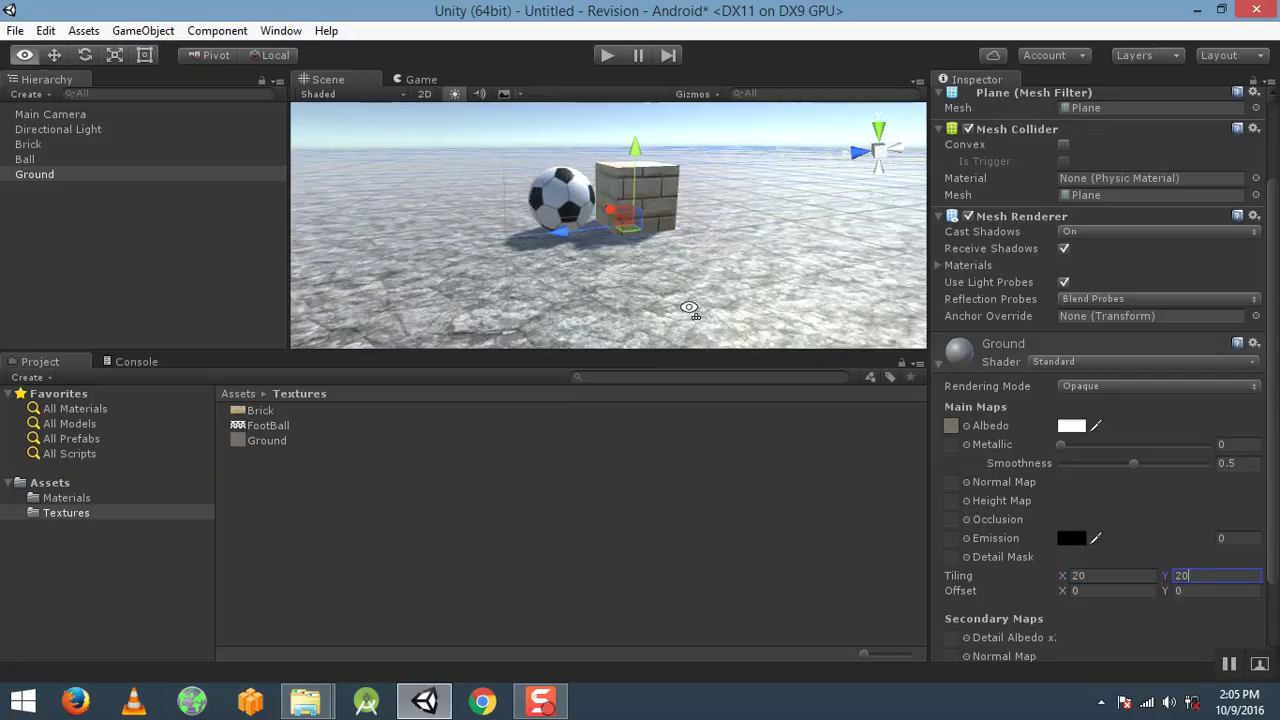
alt+drag(689, 307, 674, 277)
click(348, 515)
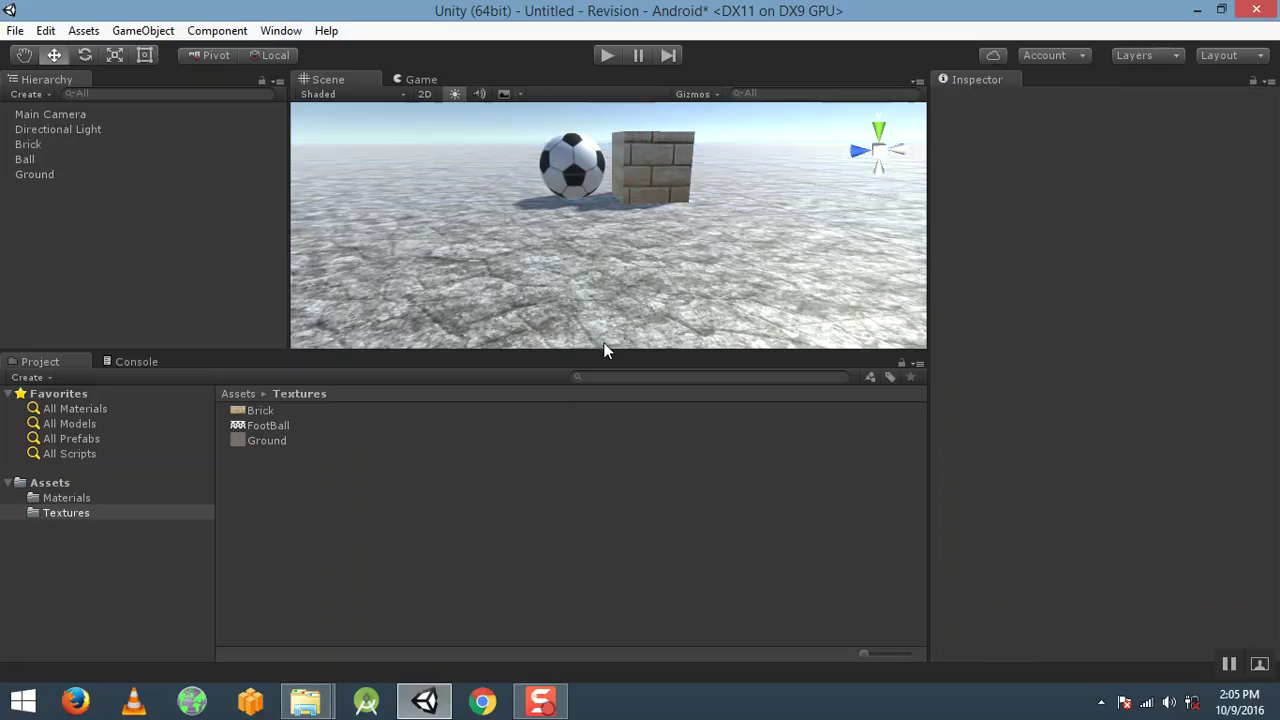
scroll(705, 238, down, 3)
scroll(707, 243, up, 1)
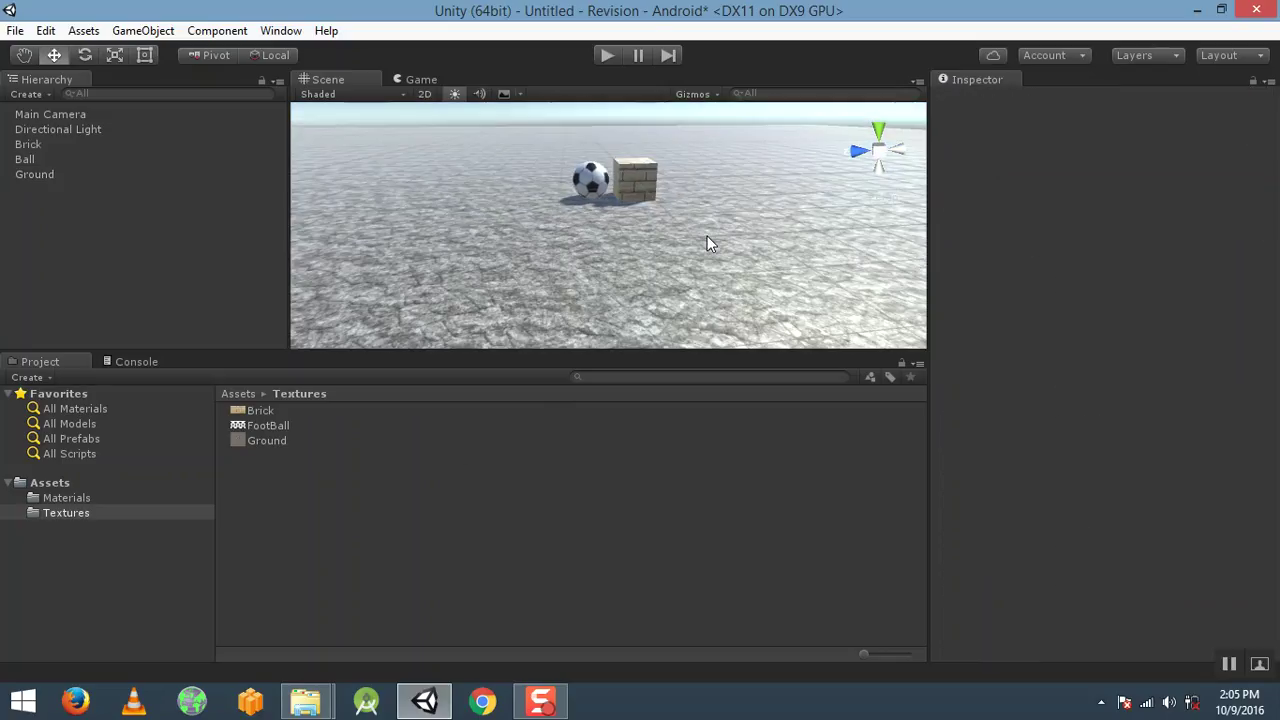
Set the Ground material's tiling back to 10 by 10.
click(35, 174)
scroll(1040, 525, down, 3)
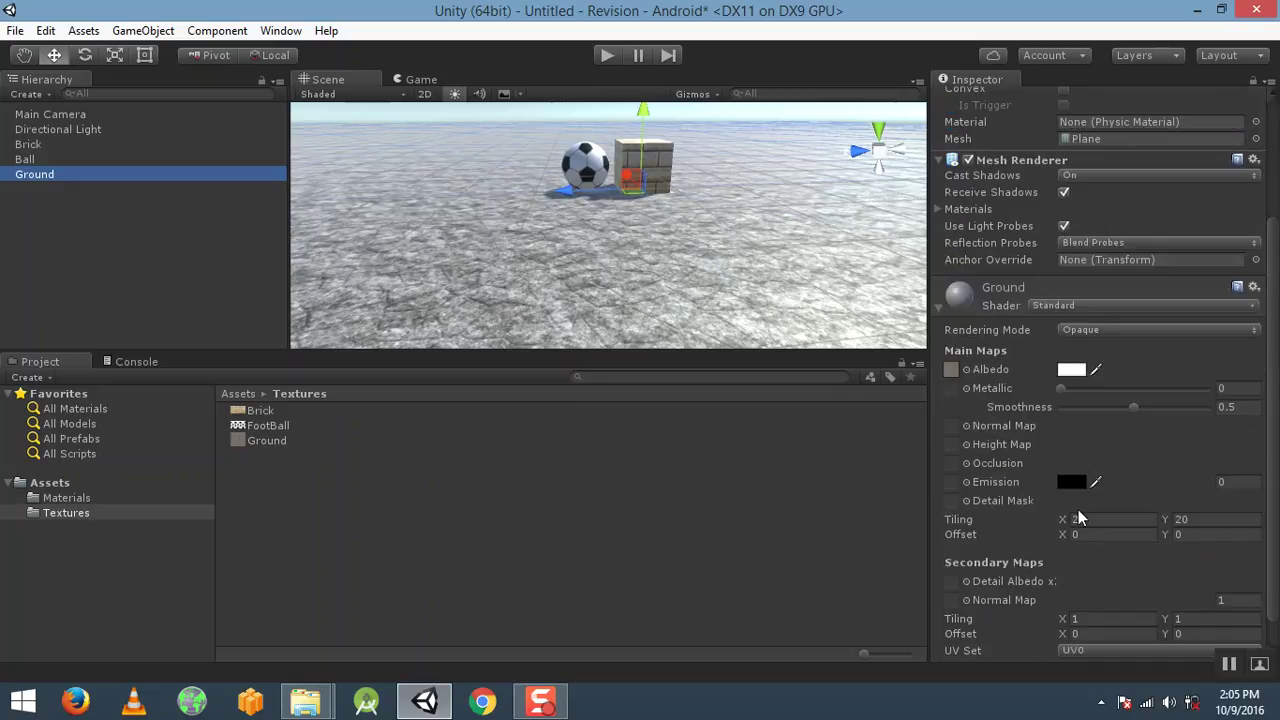
click(1085, 519)
text(10)
click(1199, 519)
text(10)
key(Return)
Reframe the Scene view, then show the Ground texture's import settings.
scroll(685, 265, down, 3)
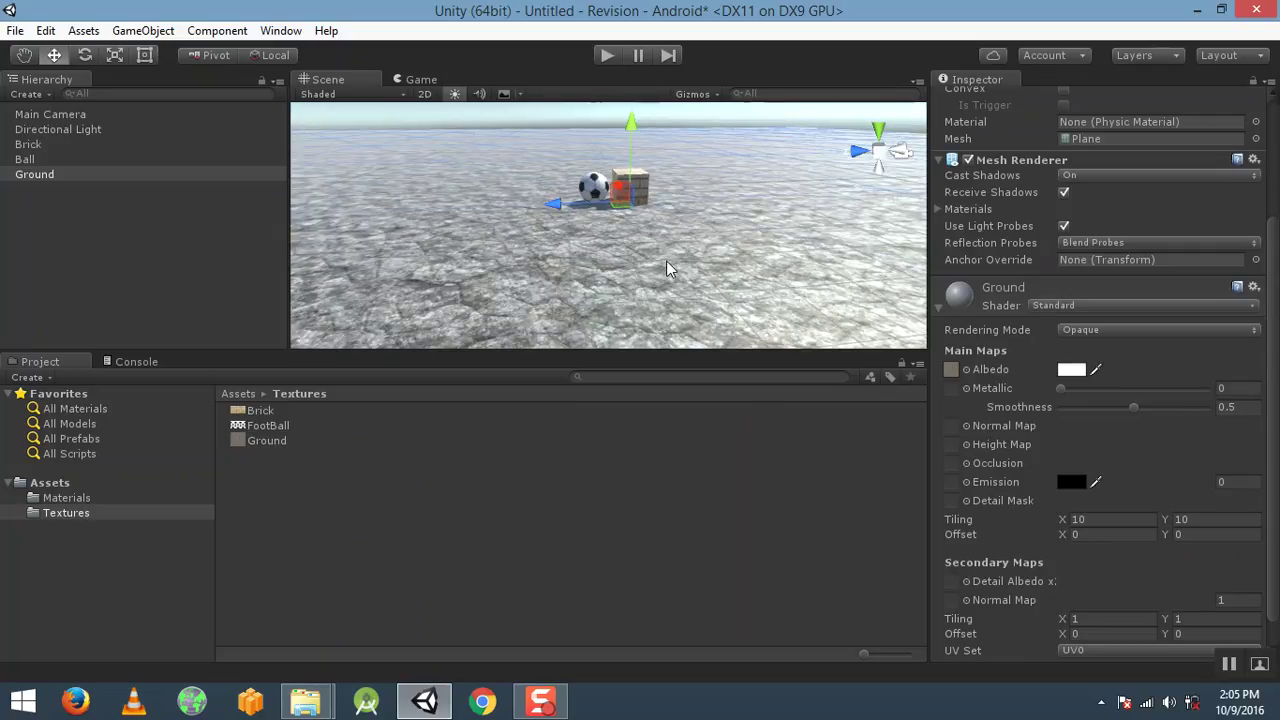
scroll(740, 247, up, 2)
right_drag(727, 205, 726, 240)
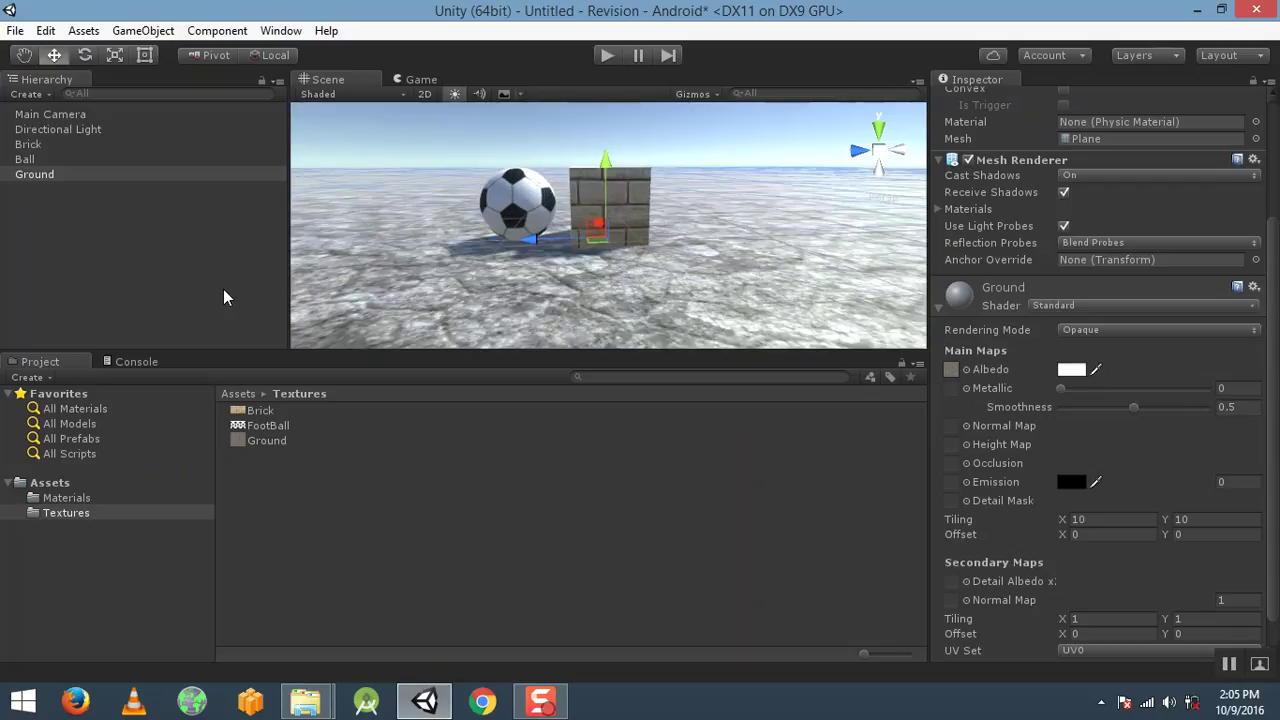
click(166, 273)
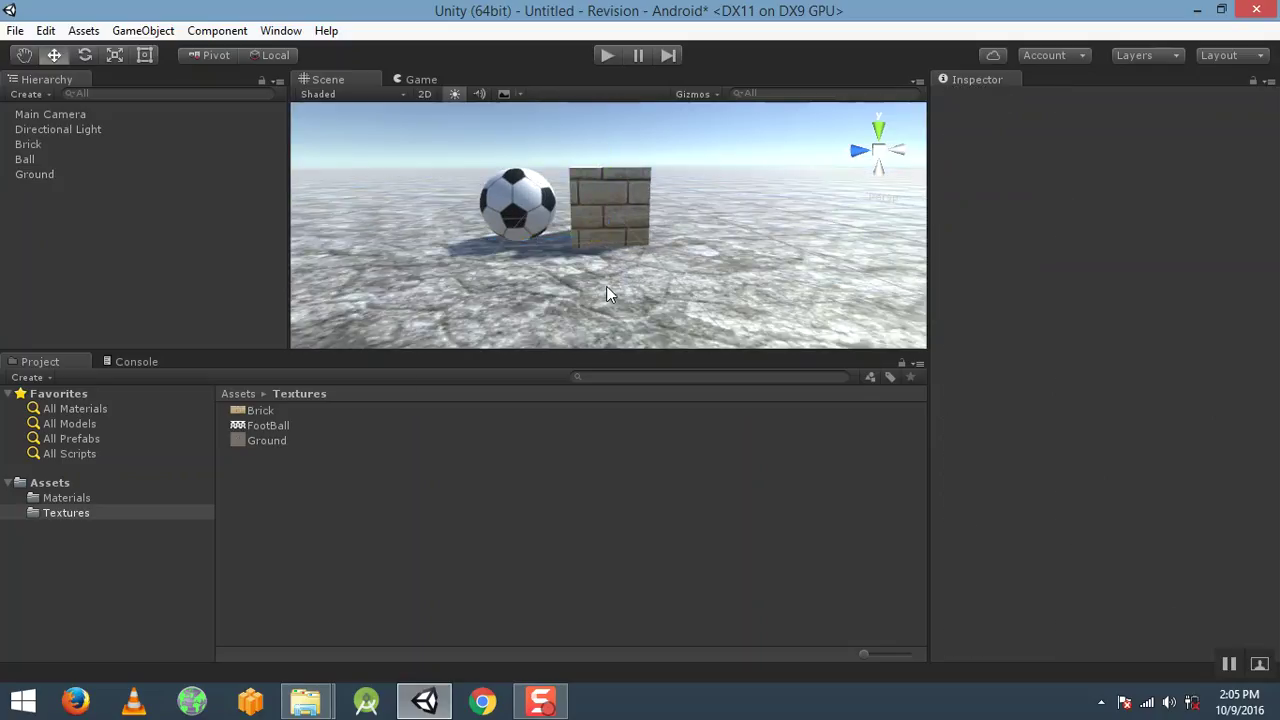
scroll(606, 284, up, 8)
scroll(606, 282, up, 3)
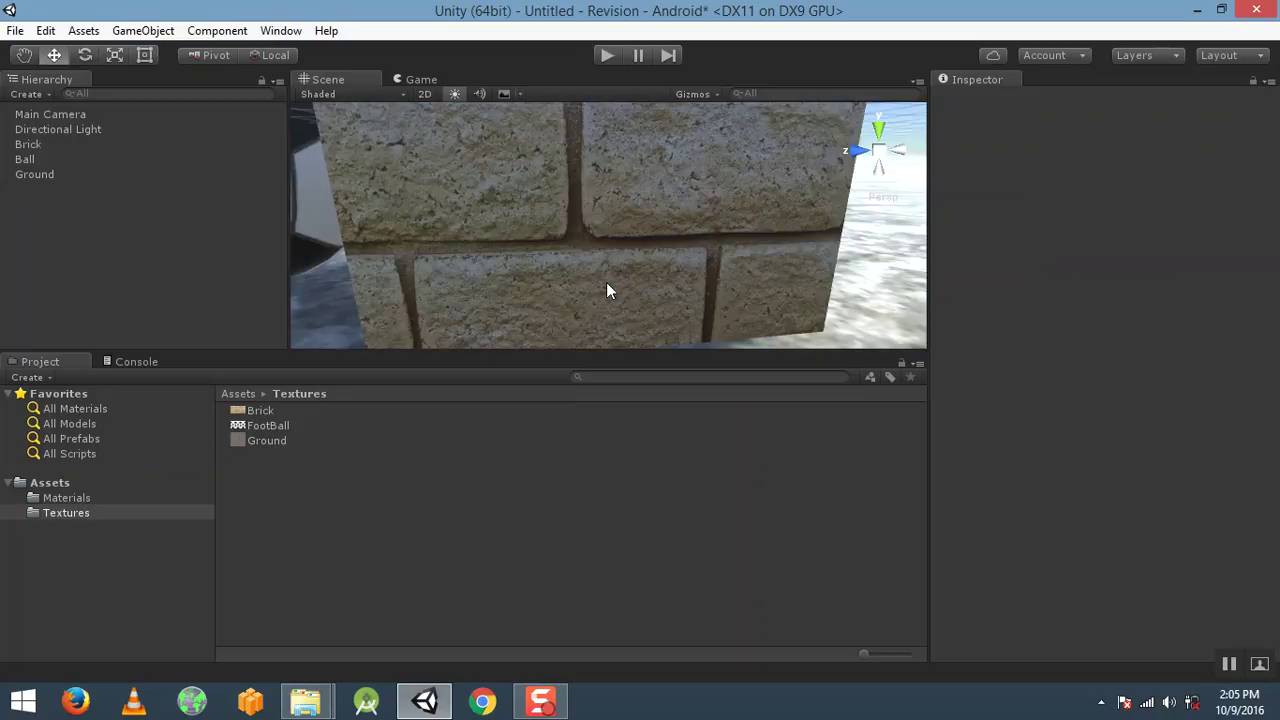
scroll(565, 265, down, 10)
scroll(565, 264, down, 3)
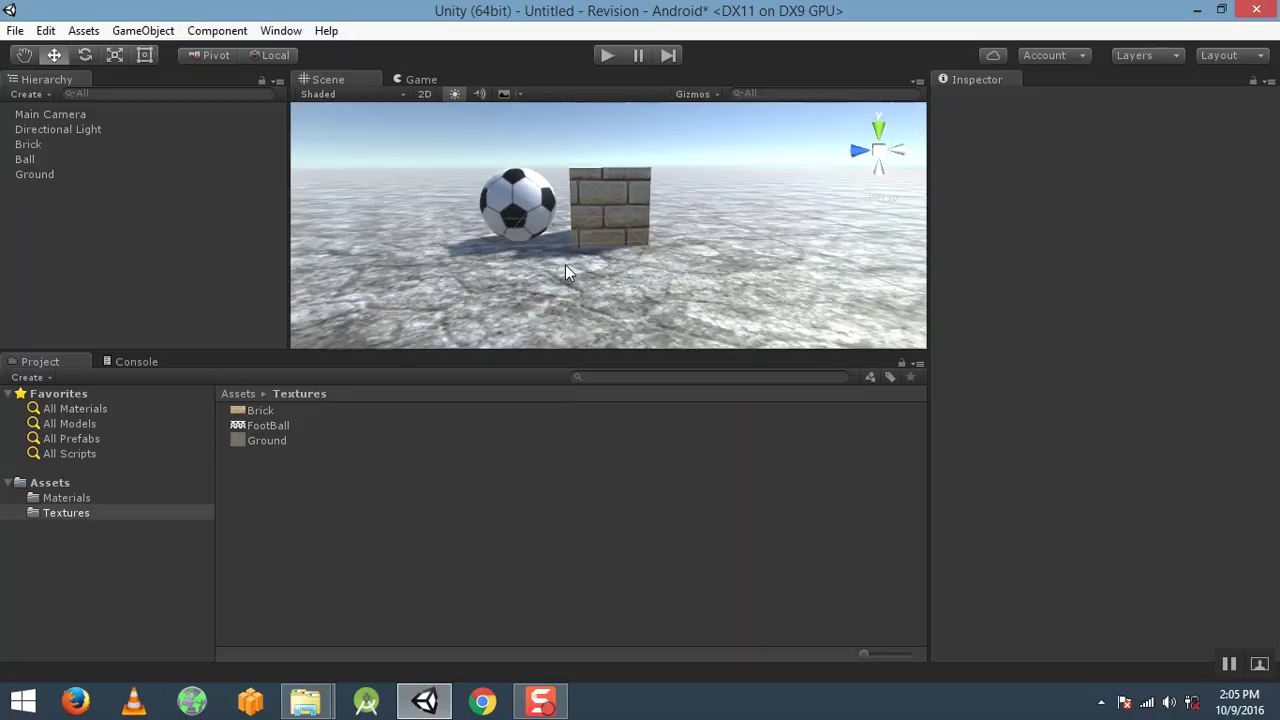
click(46, 172)
click(232, 560)
click(270, 441)
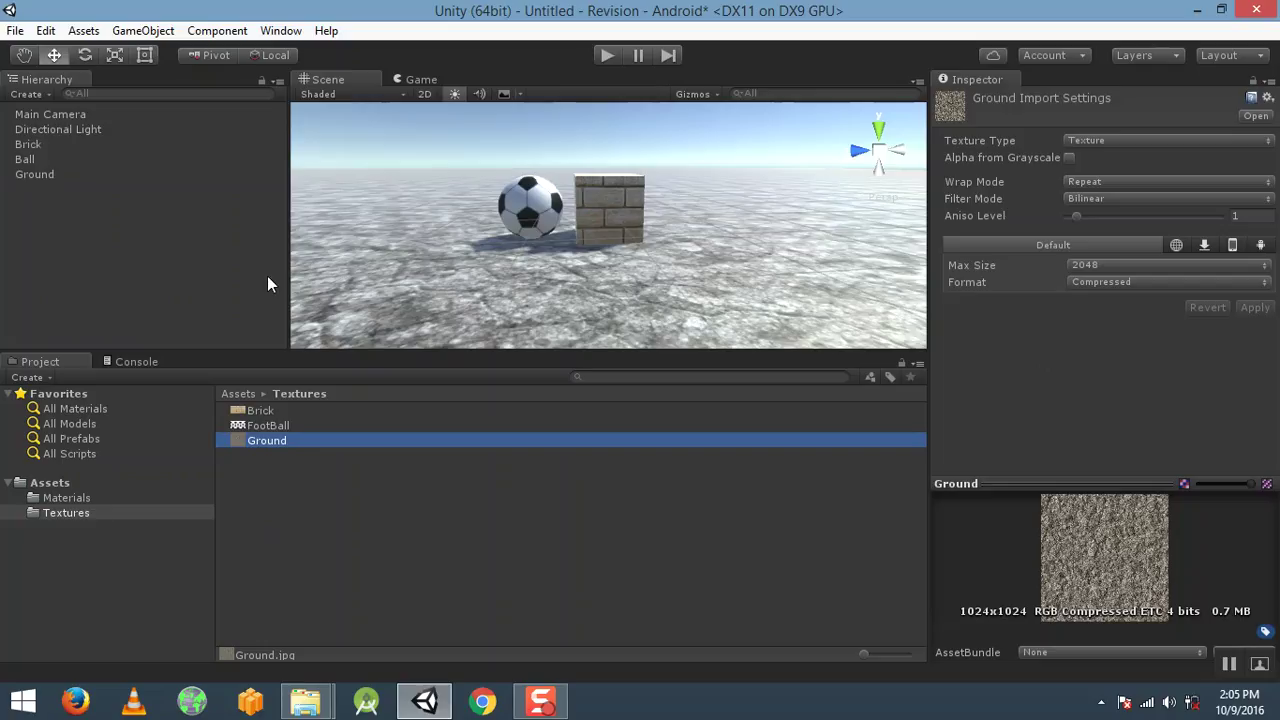
Set the Ground material's tiling to 20 by 20, then select the Ground texture asset.
click(46, 175)
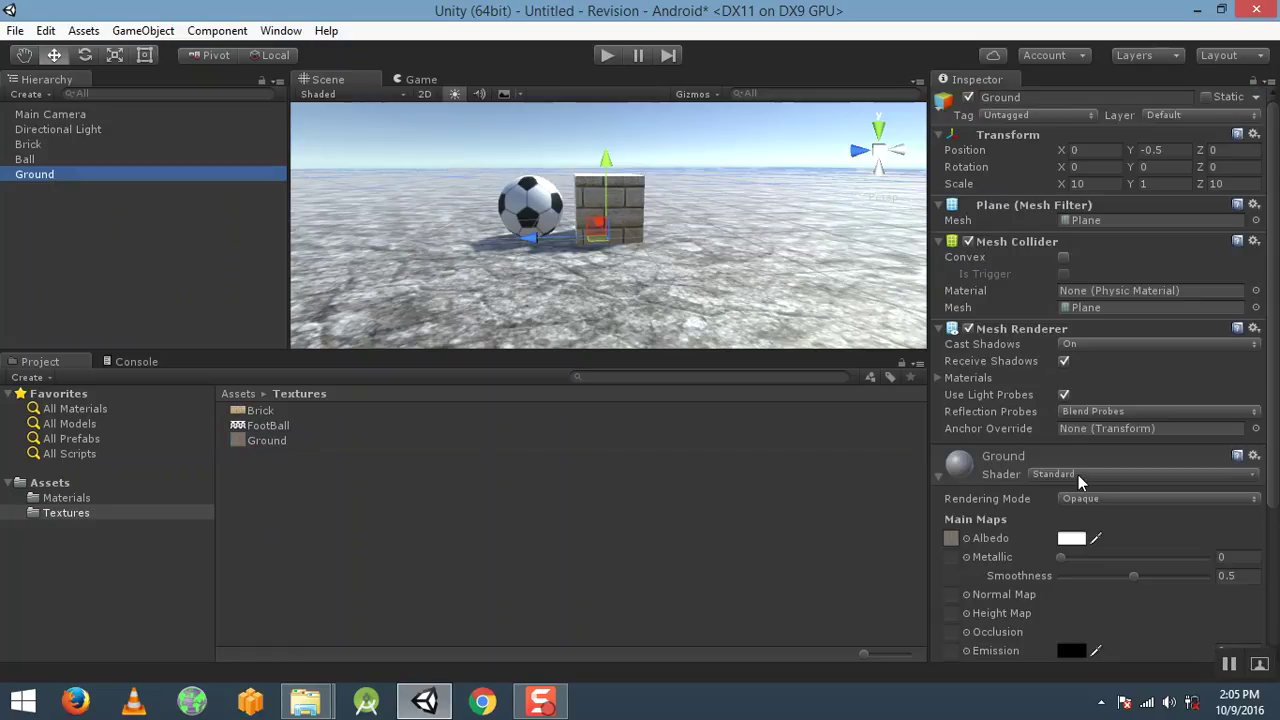
scroll(1078, 476, down, 5)
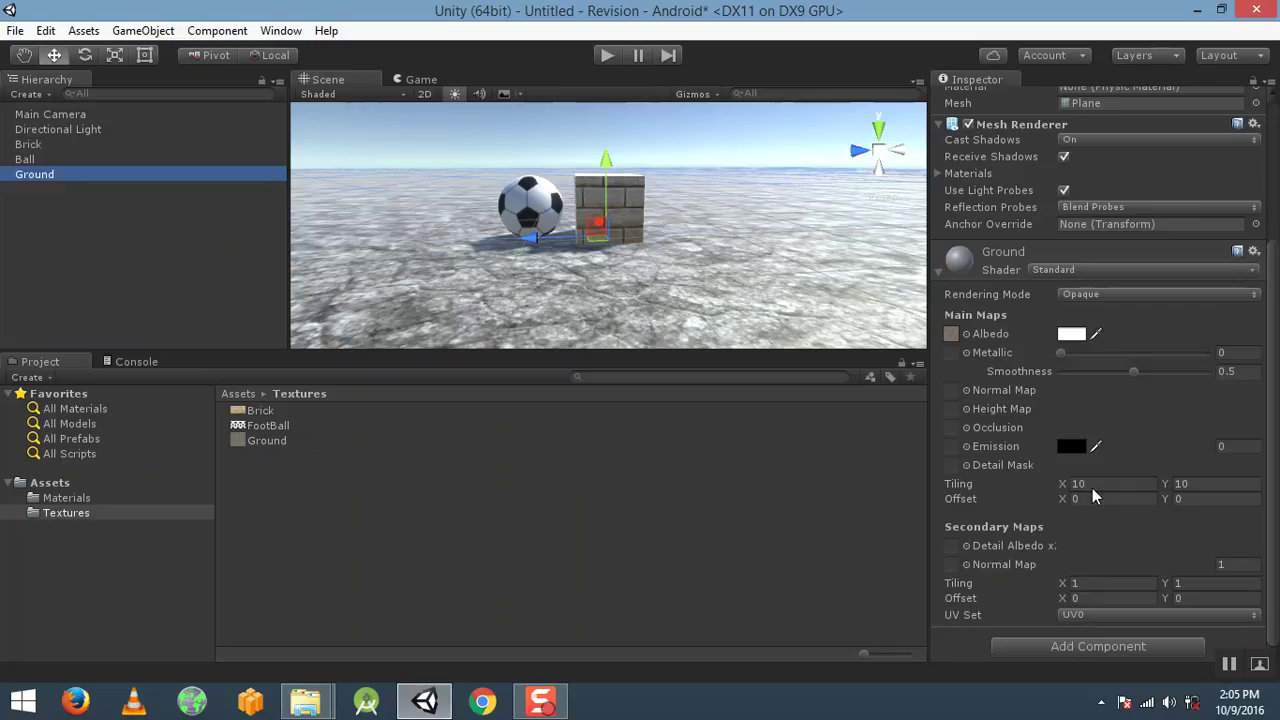
click(1093, 485)
text(20)
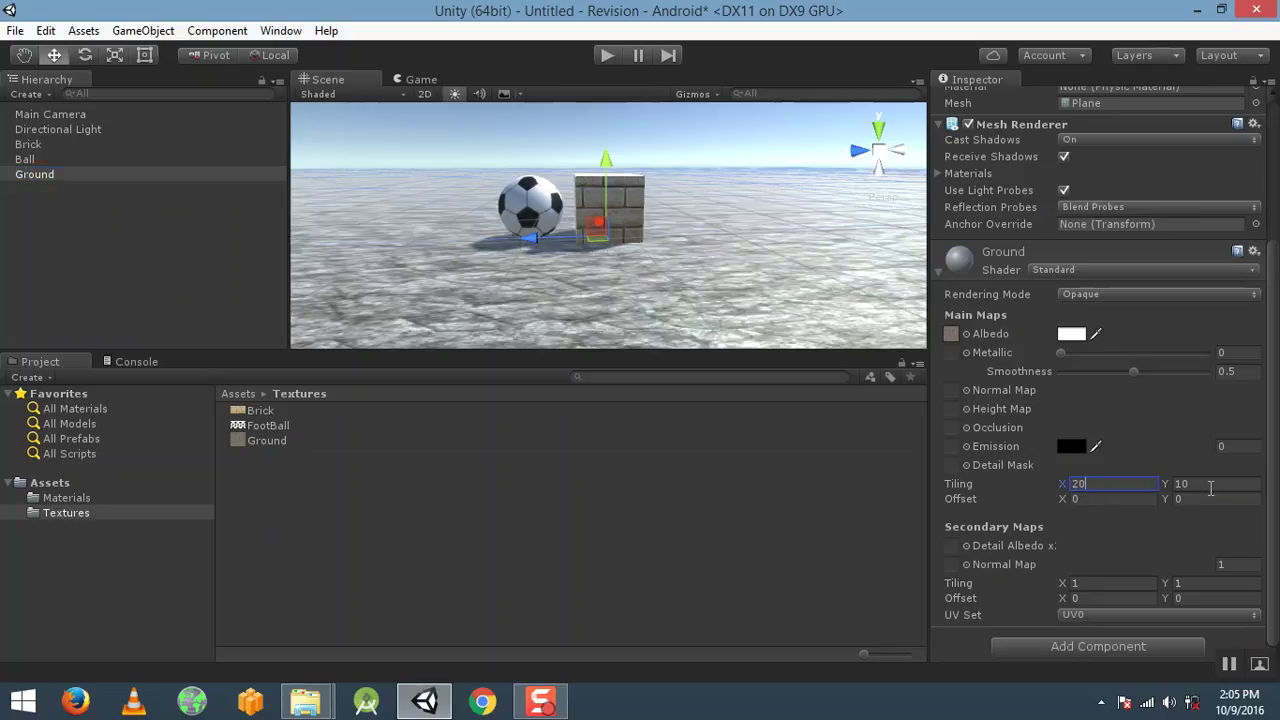
key(Tab)
text(20)
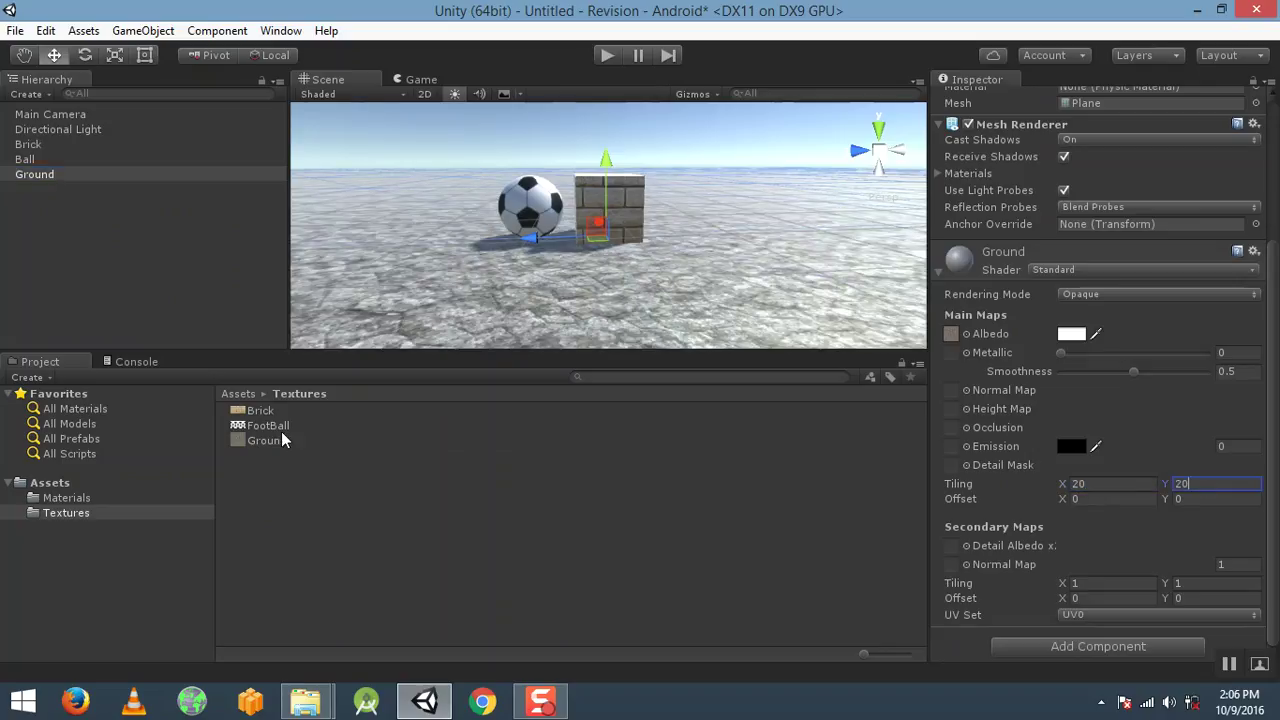
click(335, 478)
click(302, 443)
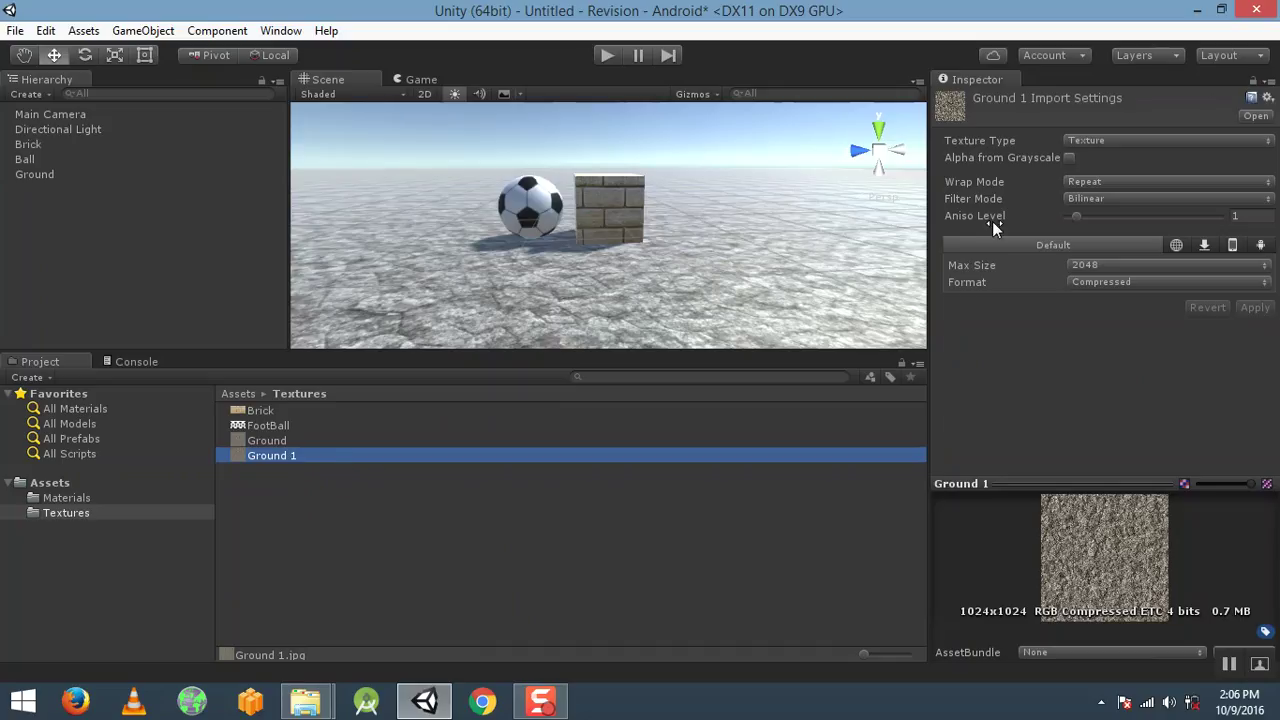
Rename the Ground 1 texture copy to GroundNmap.
key(F2)
key(Right)
key(BackSpace)
key(BackSpace)
key(BackSpace)
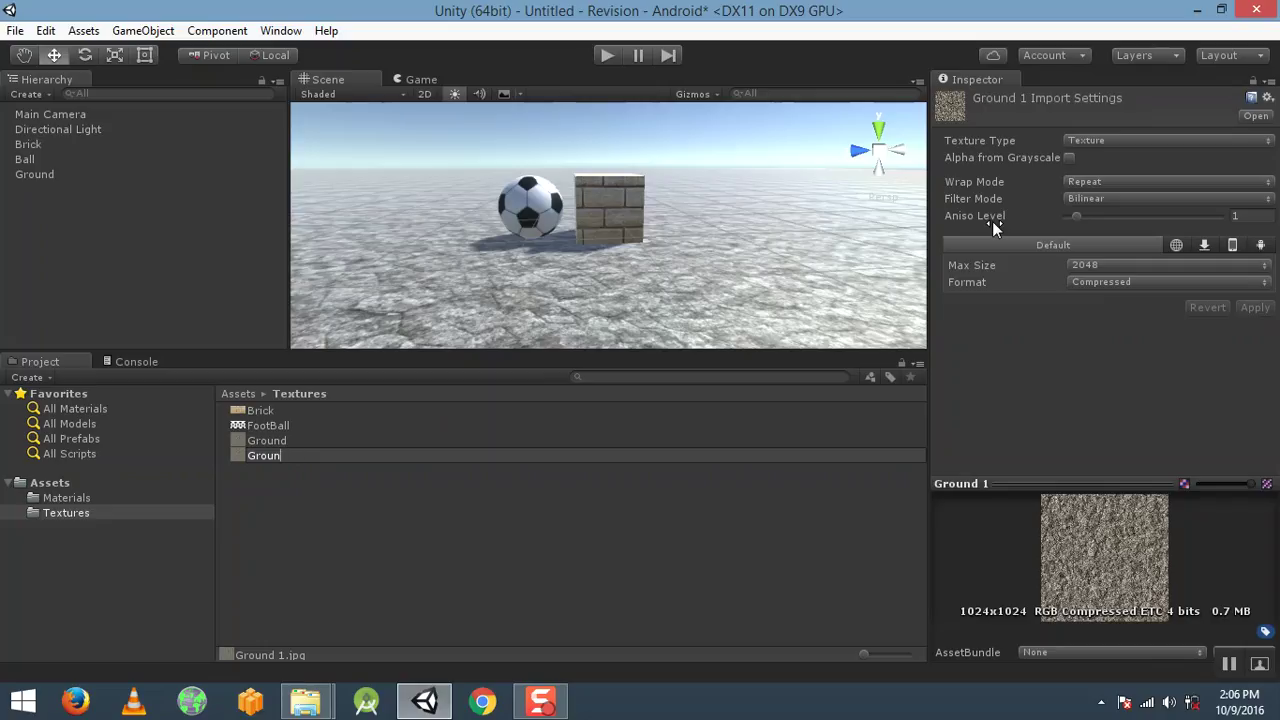
text(dNmap)
key(Return)
Set GroundNmap's Texture Type to Normal map and apply the change.
click(285, 481)
click(288, 459)
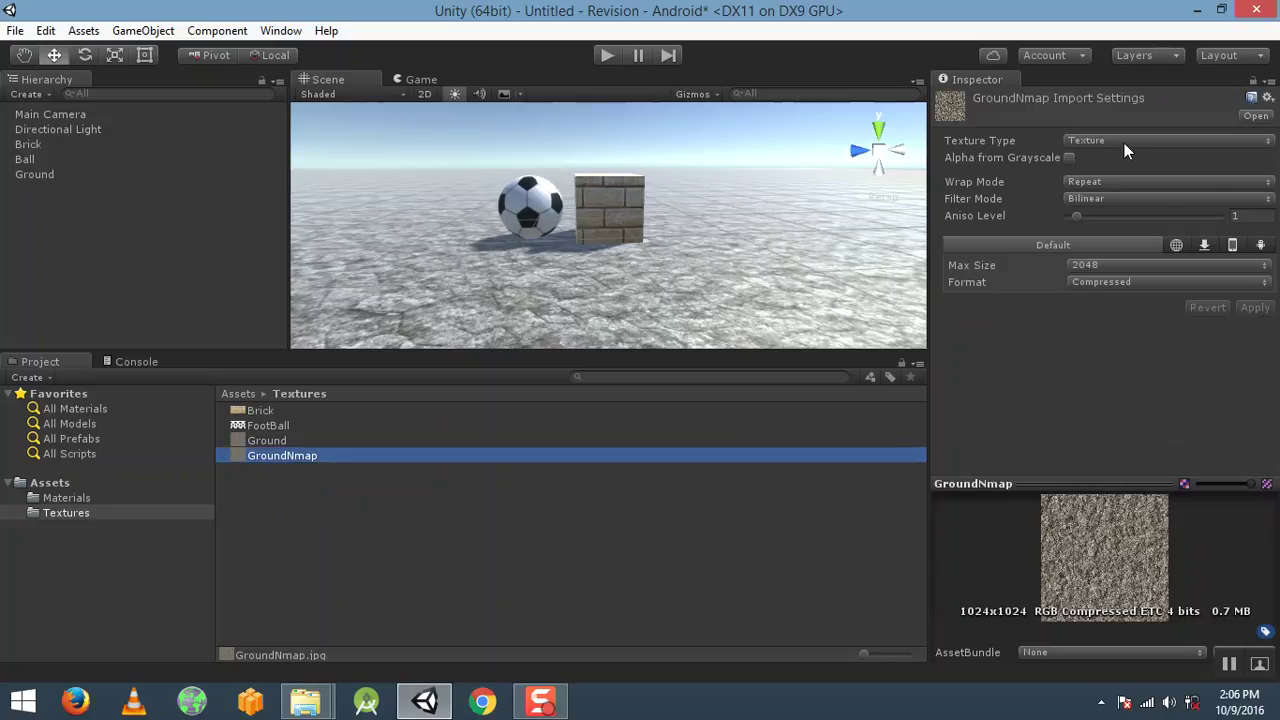
click(1124, 140)
click(1129, 180)
click(1248, 341)
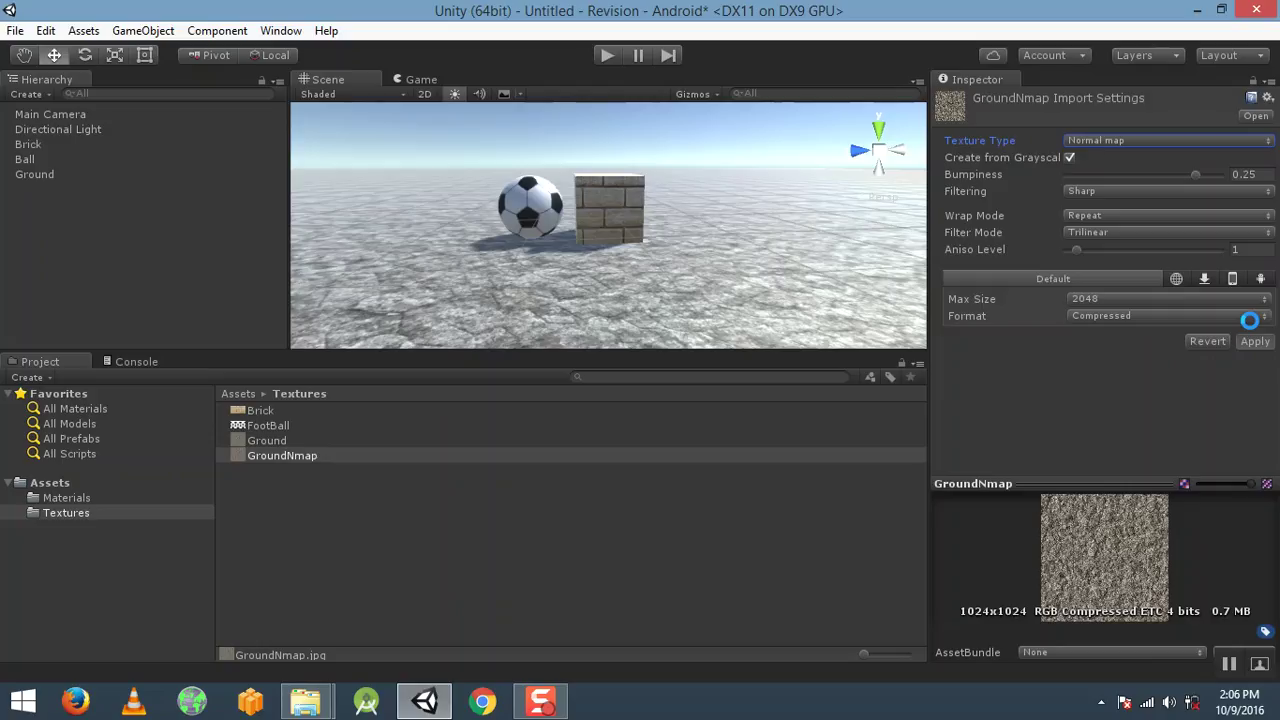
click(1255, 341)
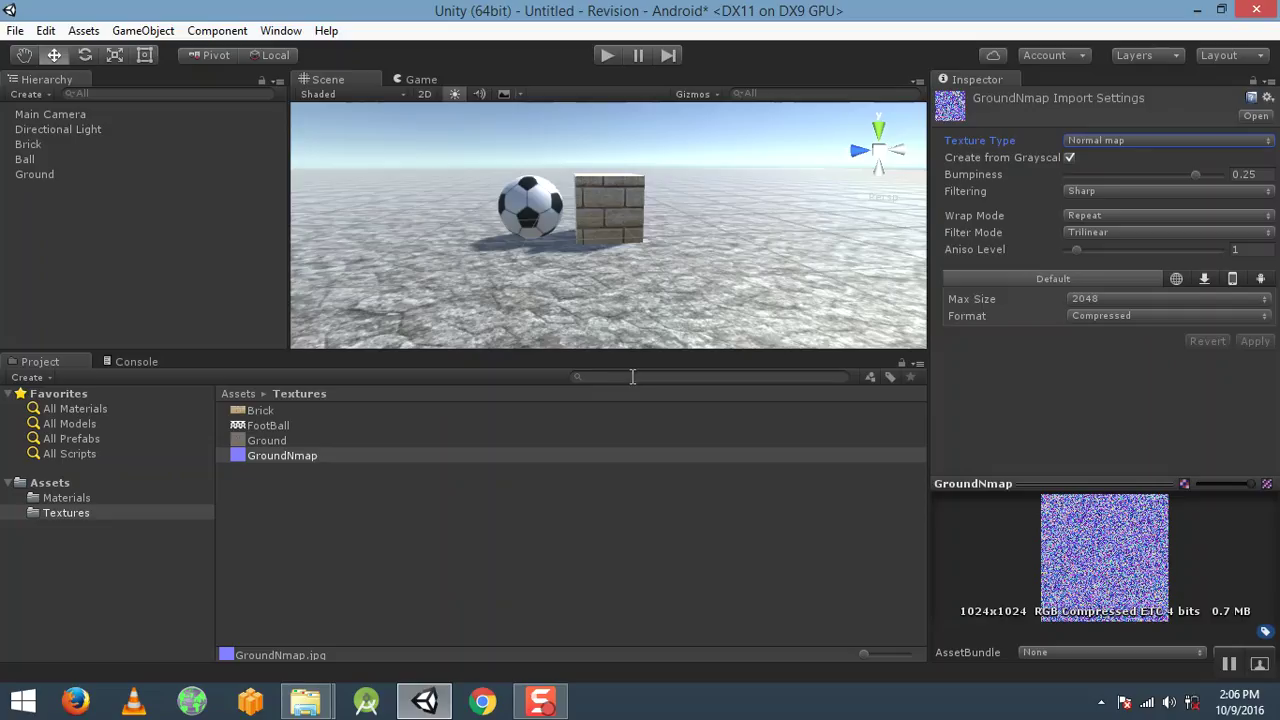
click(293, 510)
click(286, 457)
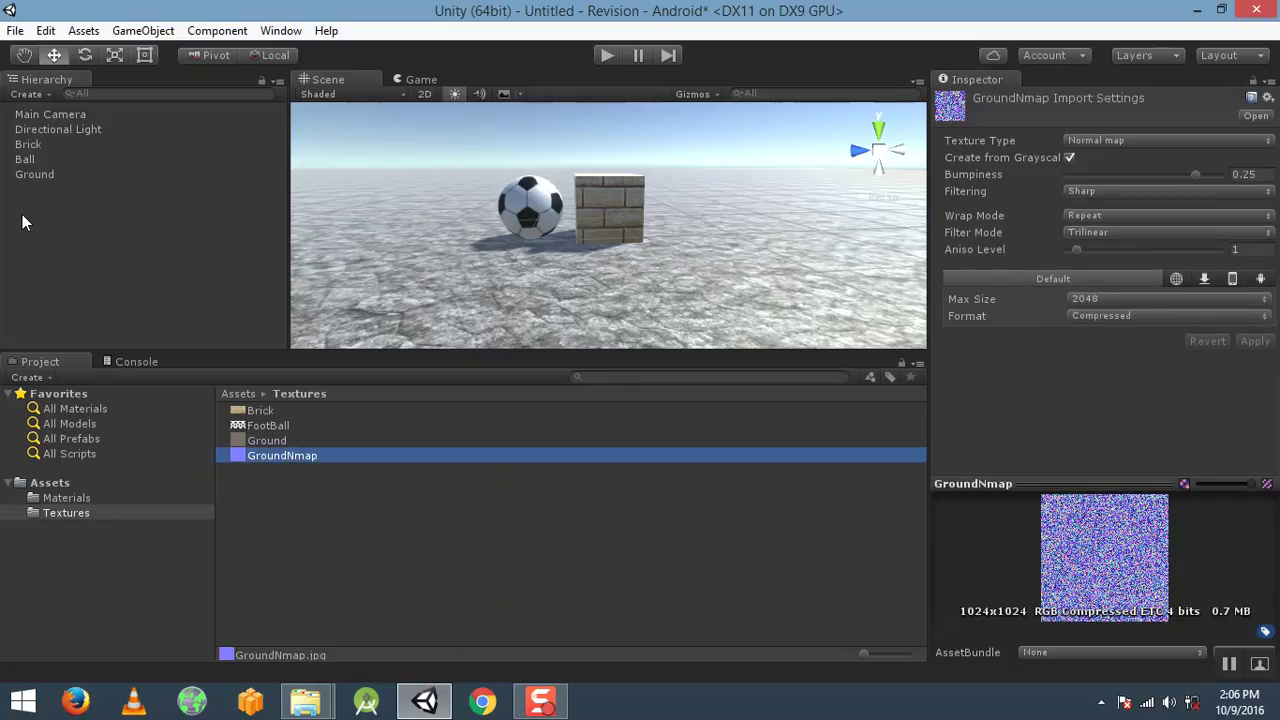
Drop GroundNmap into the Ground material's Normal Map slot, then select the Brick texture.
click(32, 175)
scroll(983, 432, down, 5)
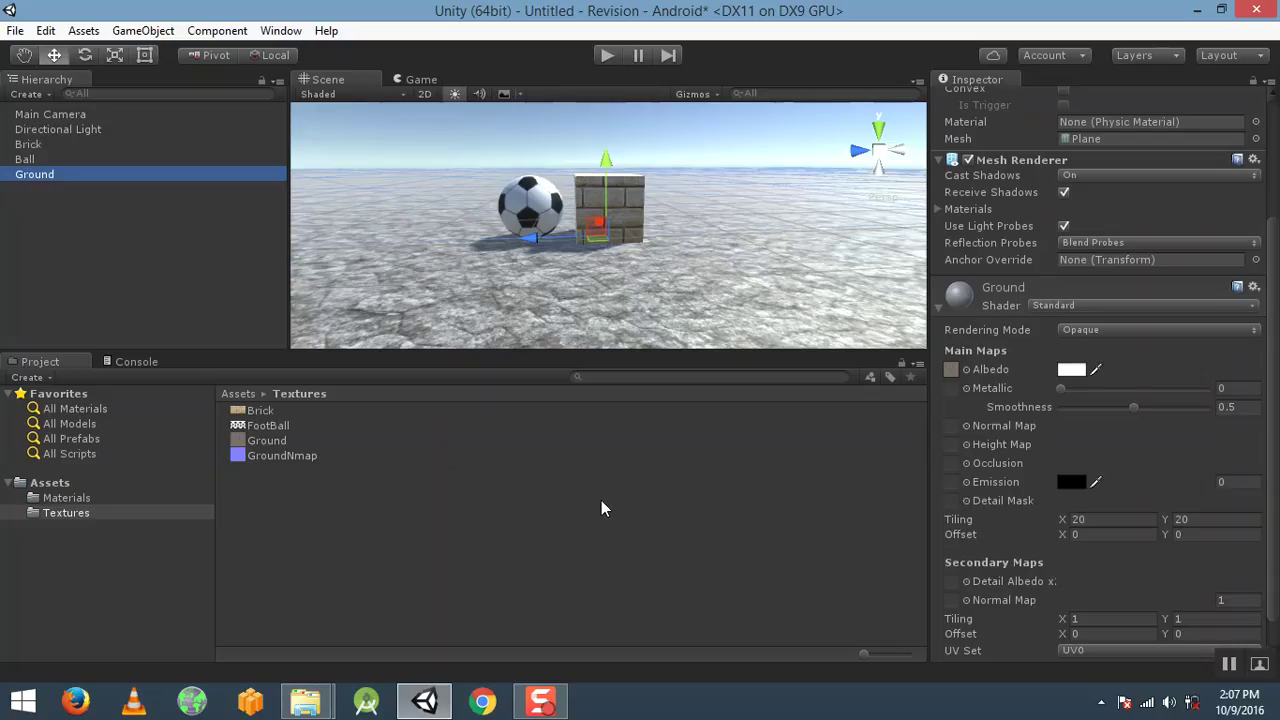
drag(290, 456, 958, 432)
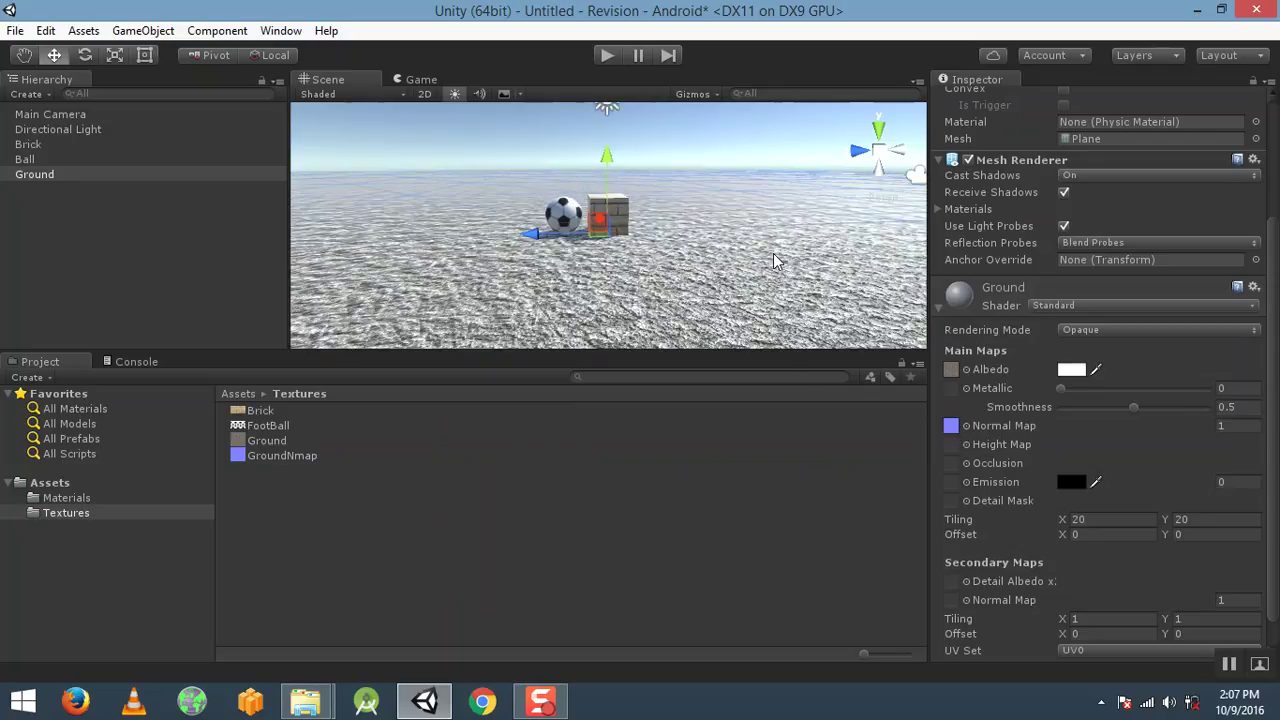
right_drag(775, 262, 546, 305)
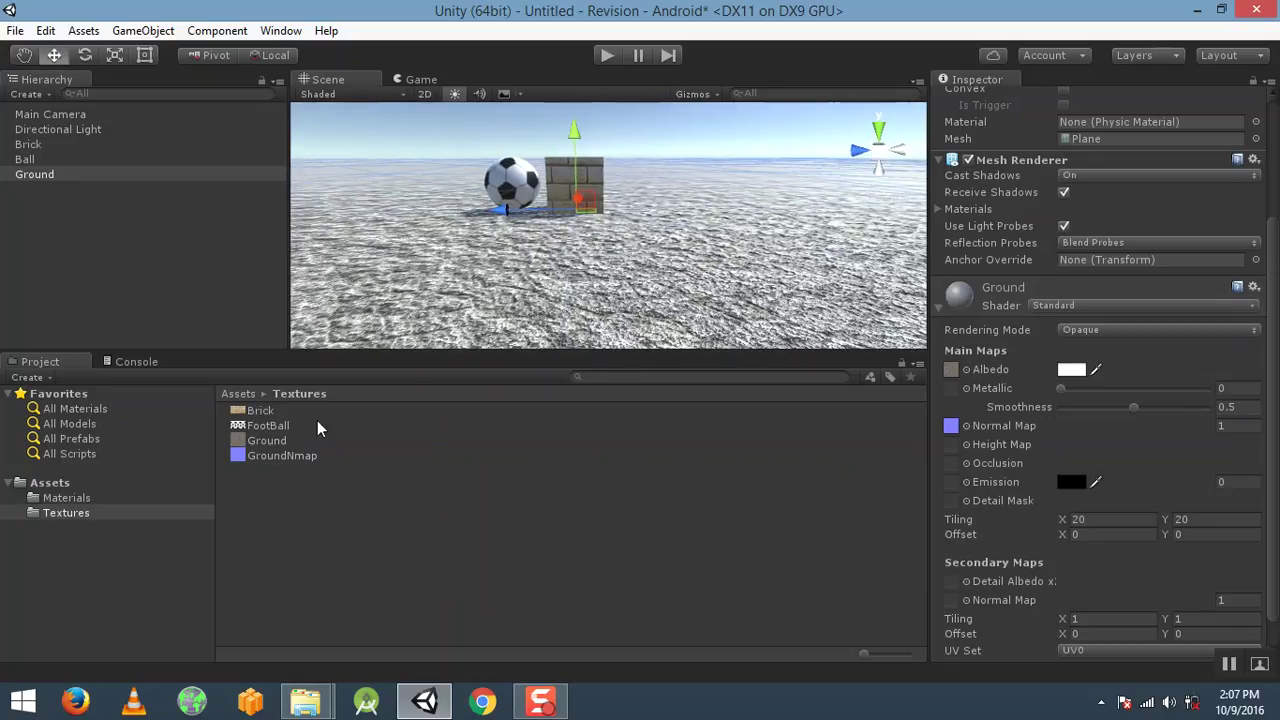
click(284, 545)
click(262, 411)
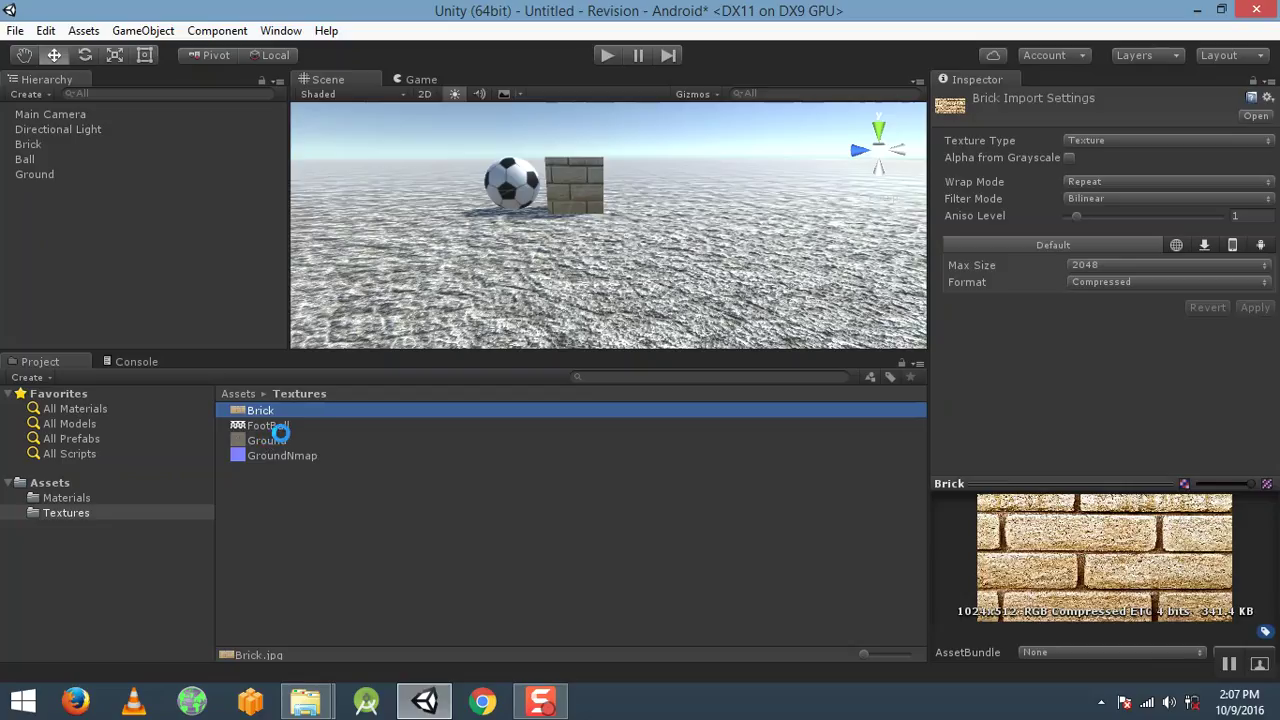
Rename the Brick texture copy to BrickNmap and apply it as a Normal map texture.
click(281, 431)
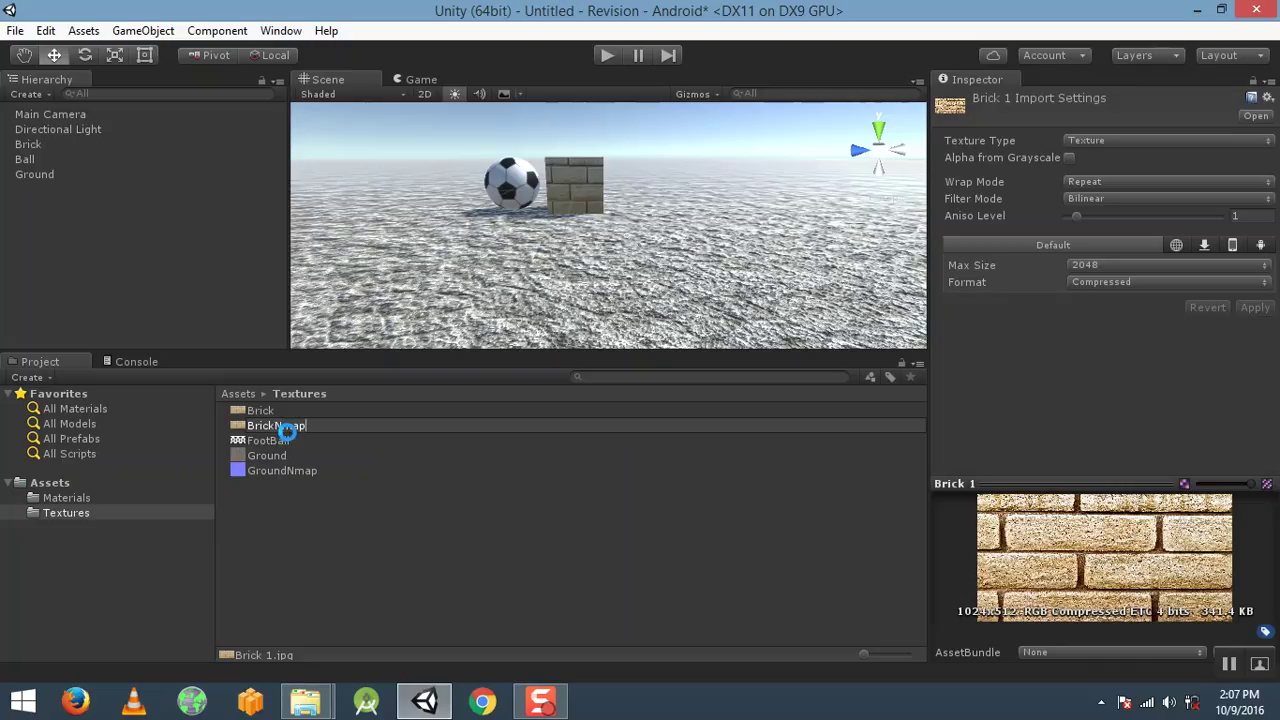
click(626, 426)
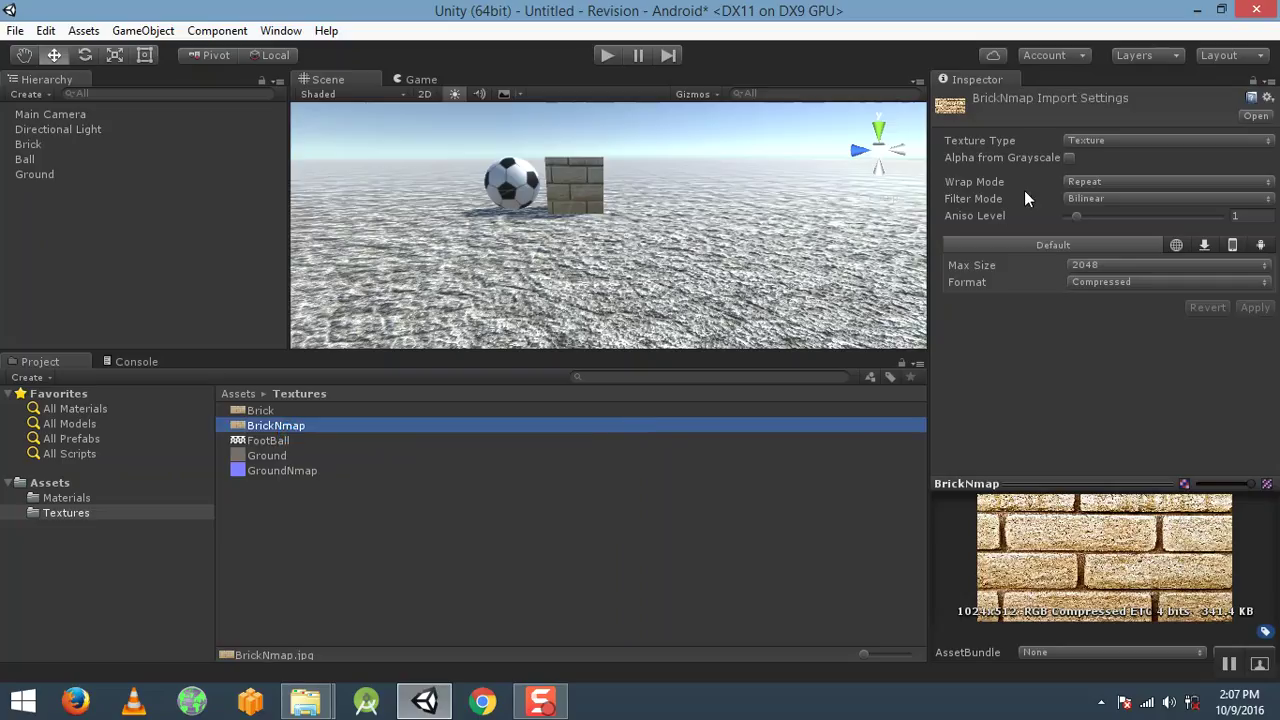
click(1077, 140)
click(1122, 182)
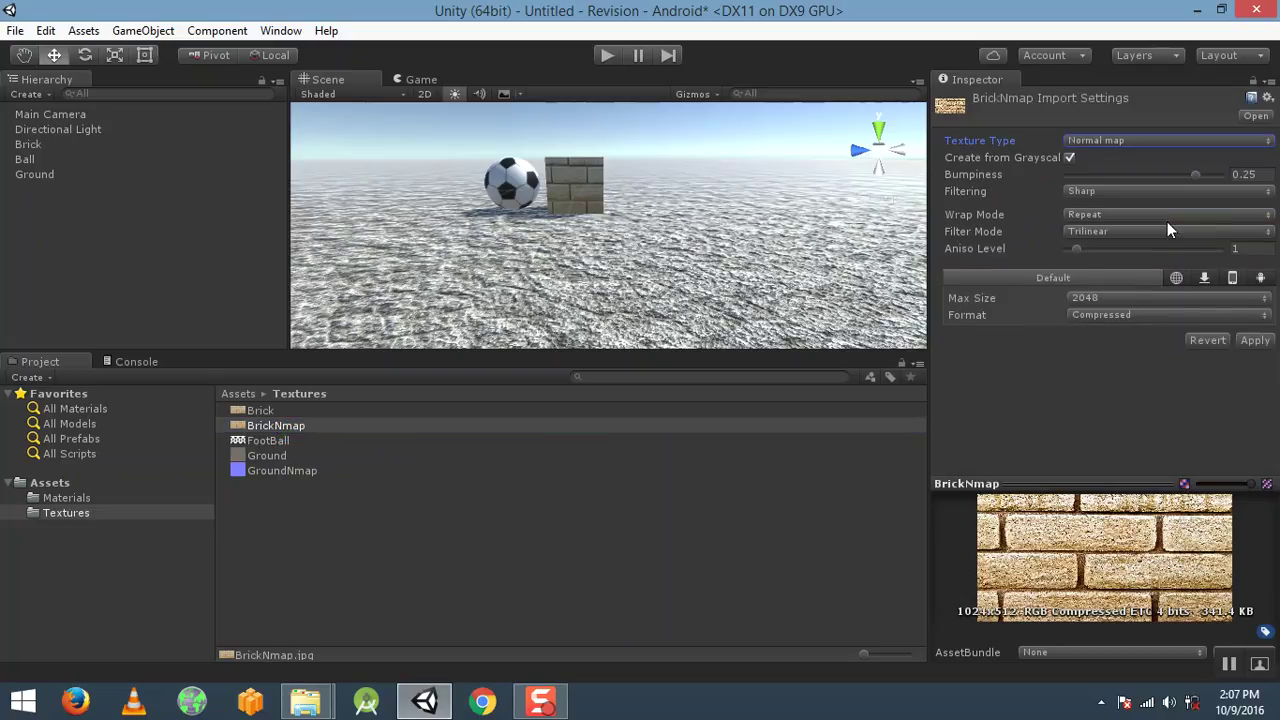
click(1255, 340)
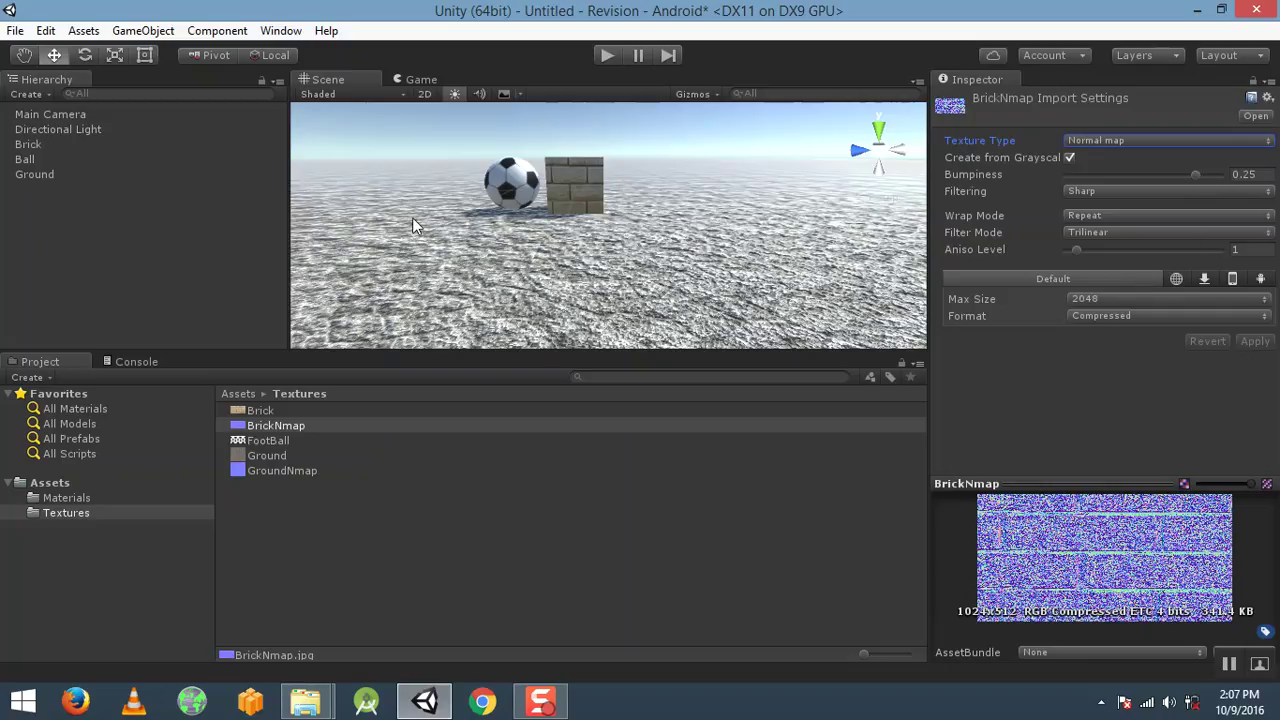
click(60, 144)
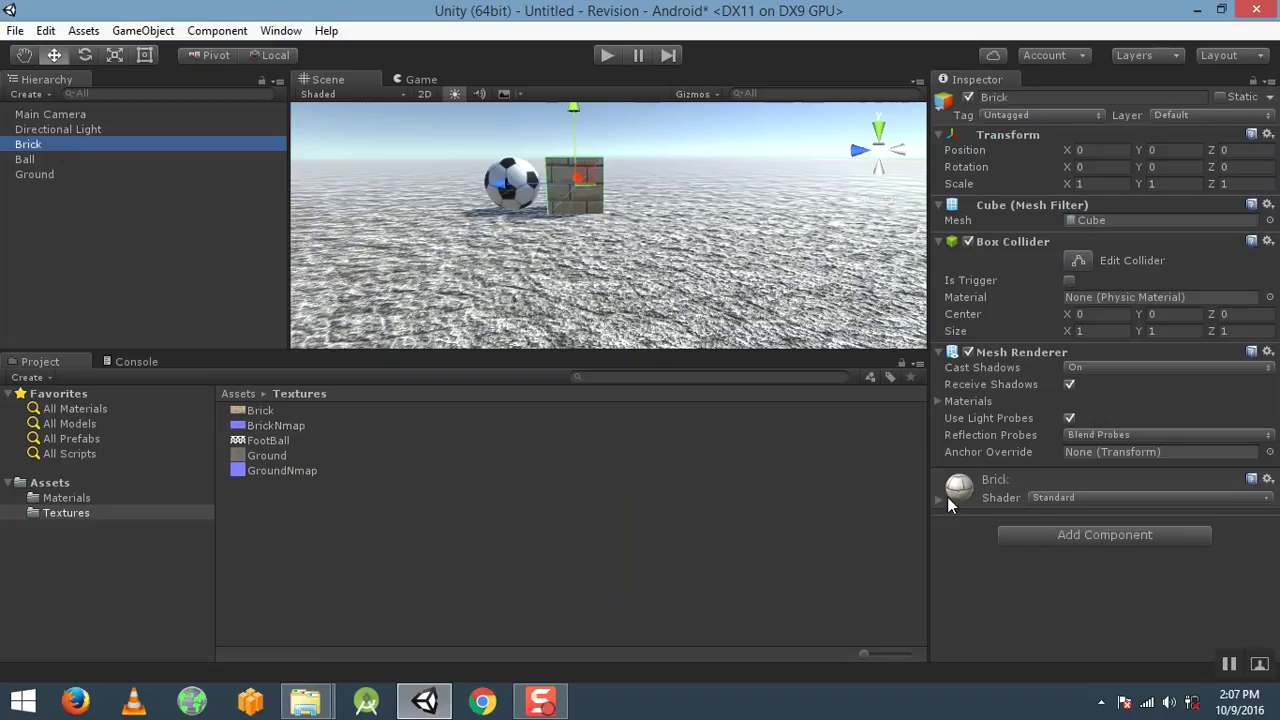
Assign BrickNmap to the Normal Map slot of the Brick material.
click(935, 502)
scroll(959, 494, down, 3)
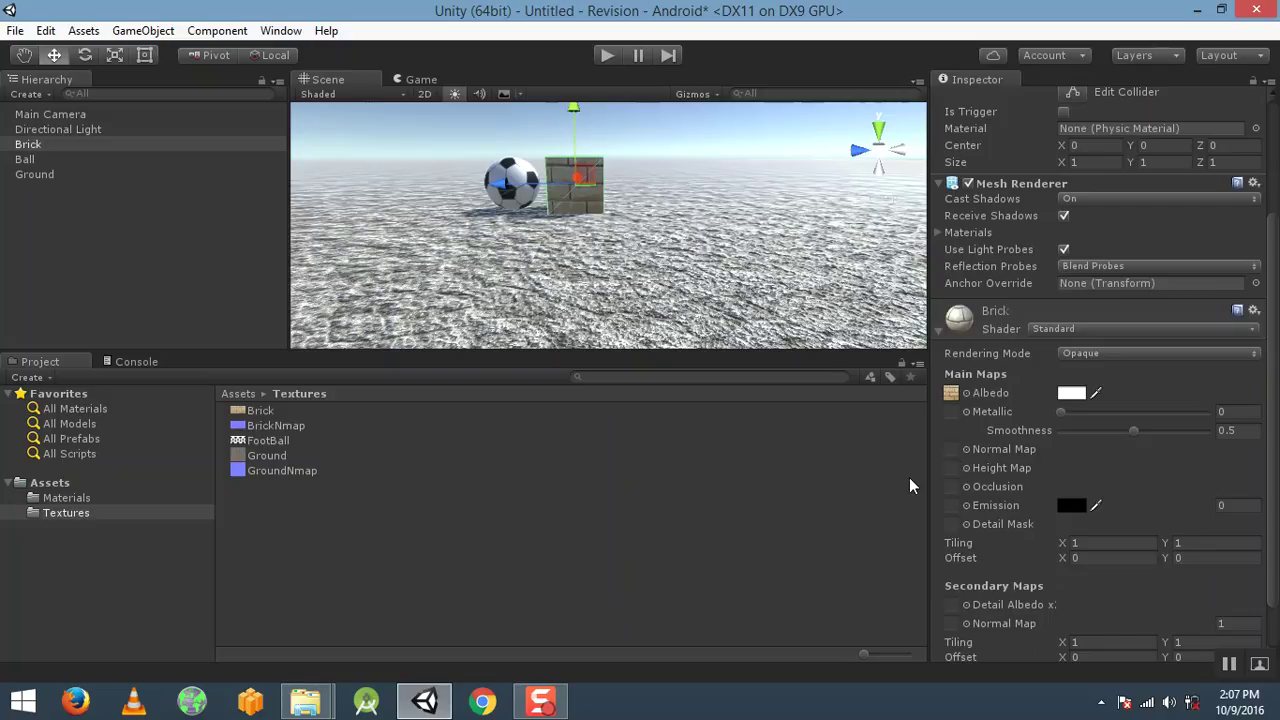
drag(268, 430, 953, 451)
Zoom, orbit and pan the Scene view to inspect the brick cube's relief beside the ball.
scroll(768, 338, up, 6)
alt+drag(688, 266, 620, 235)
scroll(688, 173, down, 3)
scroll(689, 179, up, 3)
alt+drag(689, 179, 704, 248)
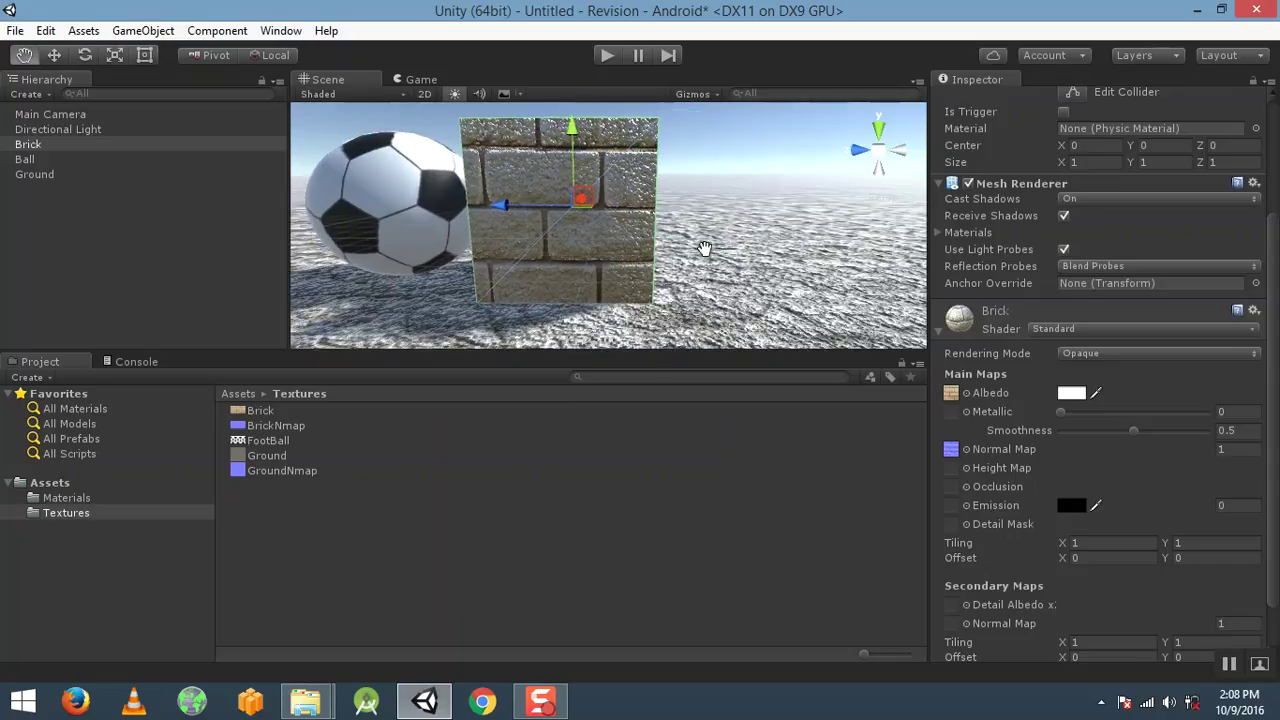
middle_drag(704, 248, 782, 236)
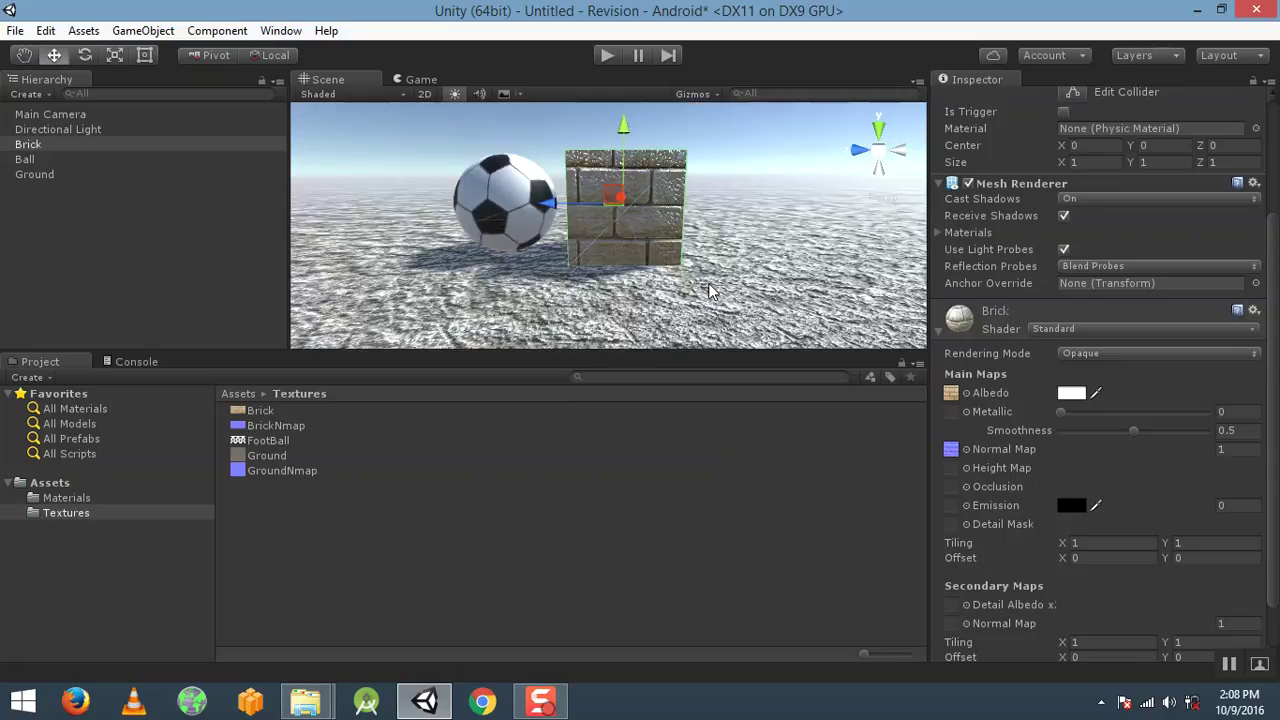